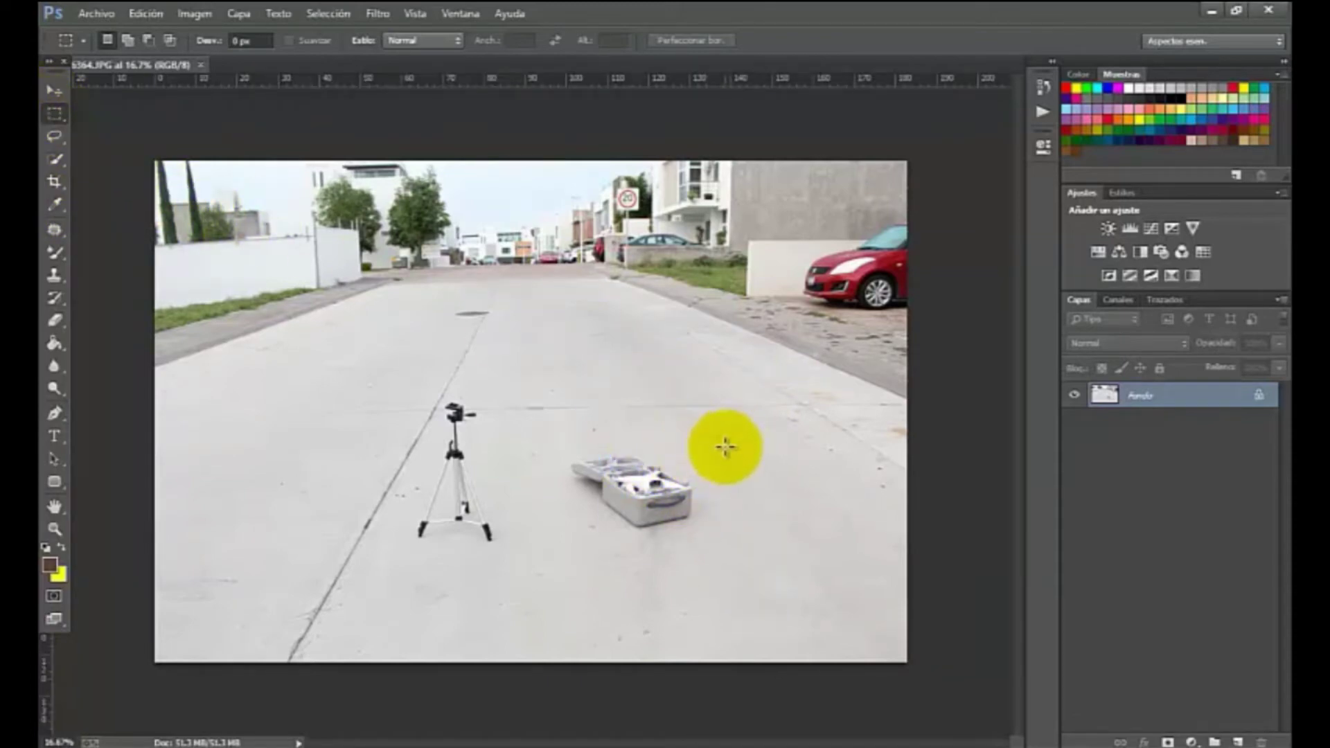
Copy a patch of empty road onto its own layer and move it over the case
{"action": "left_click_drag", "start_coordinate": [725, 436], "coordinate": [834, 572]}
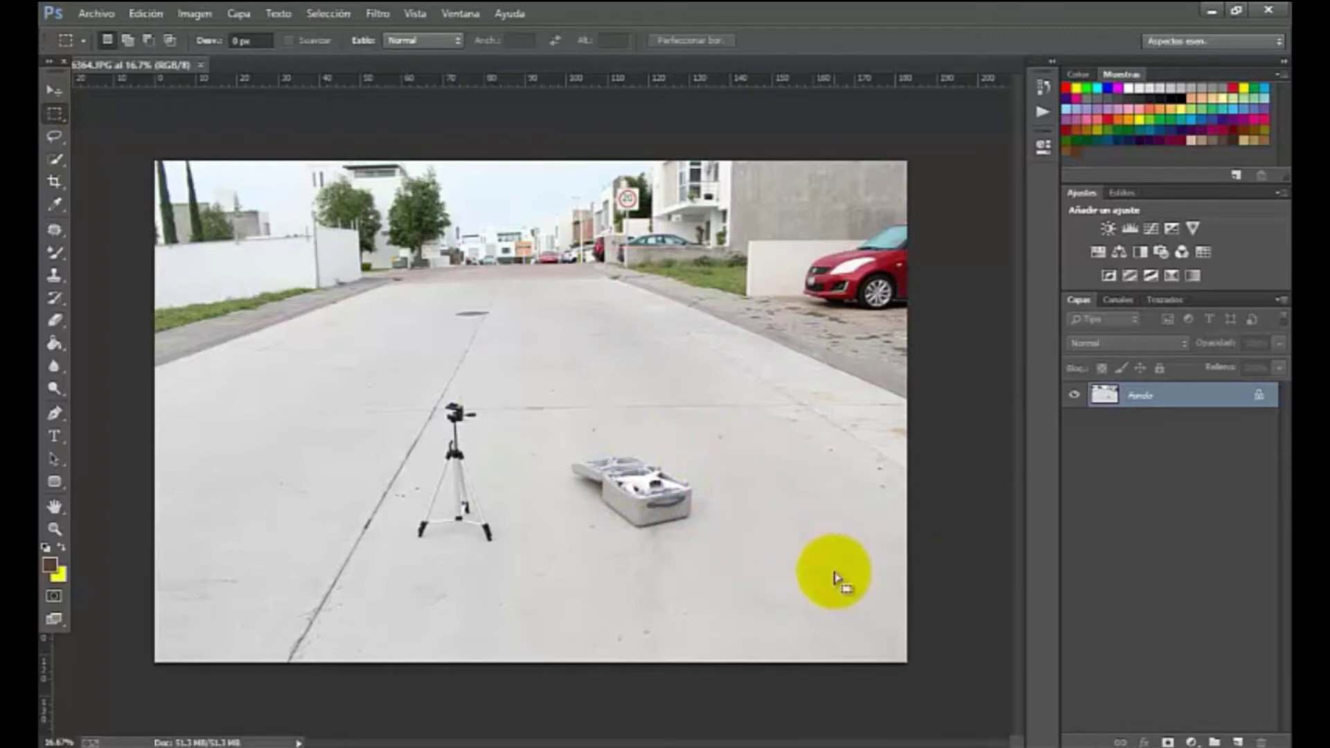
{"action": "key", "text": "ctrl+j"}
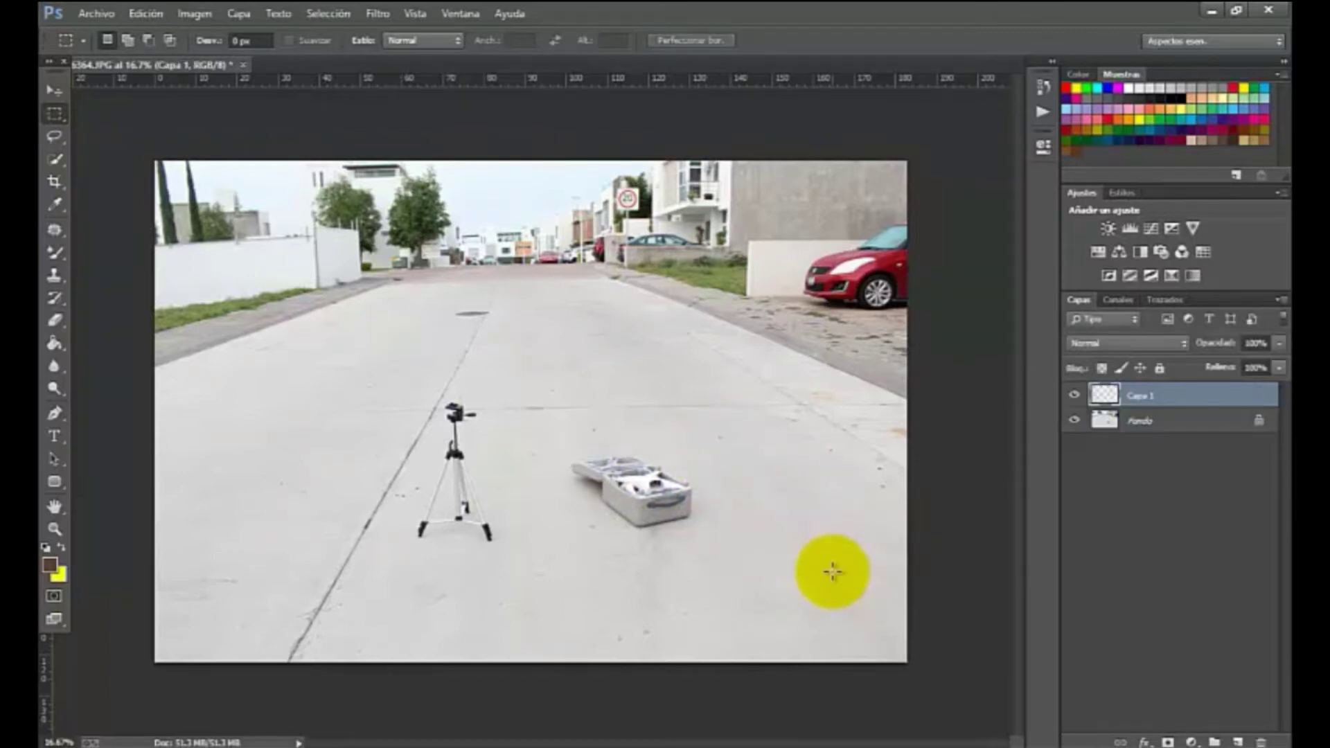
{"action": "left_click", "coordinate": [69, 94]}
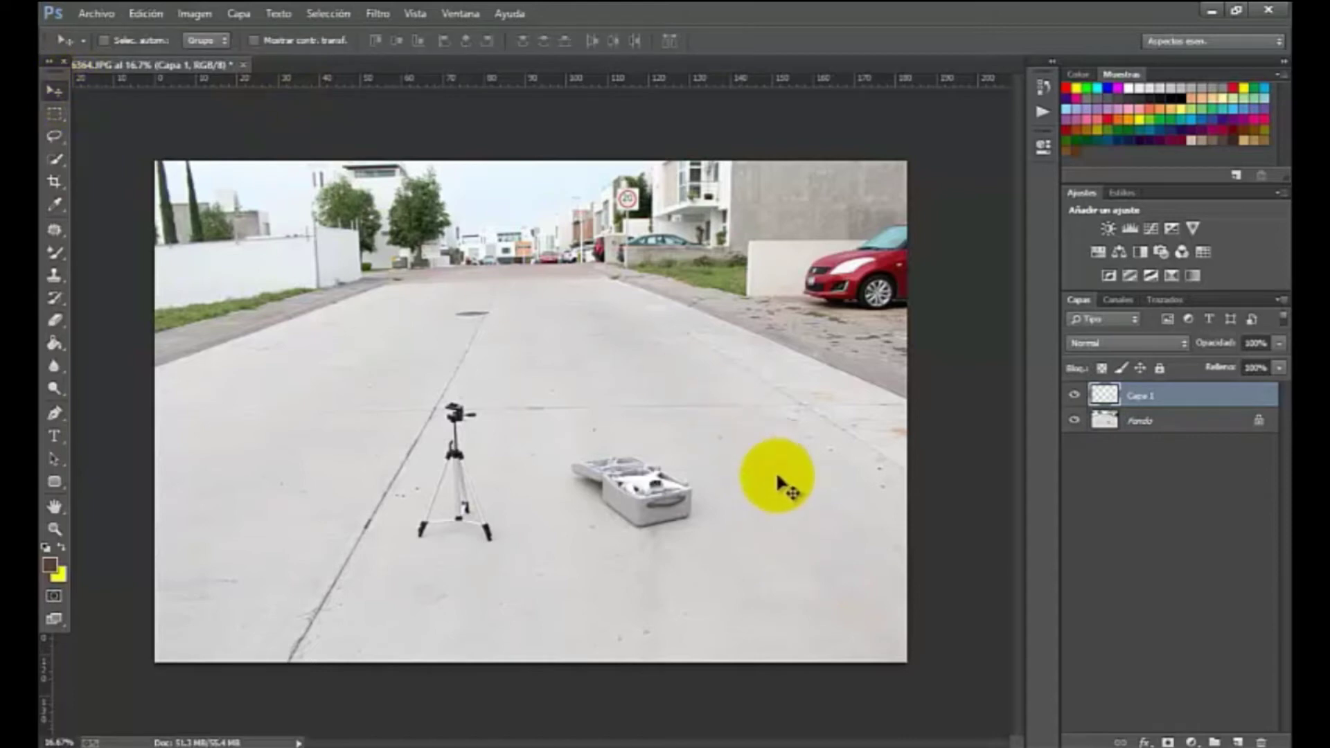
{"action": "left_click_drag", "start_coordinate": [732, 492], "coordinate": [669, 503]}
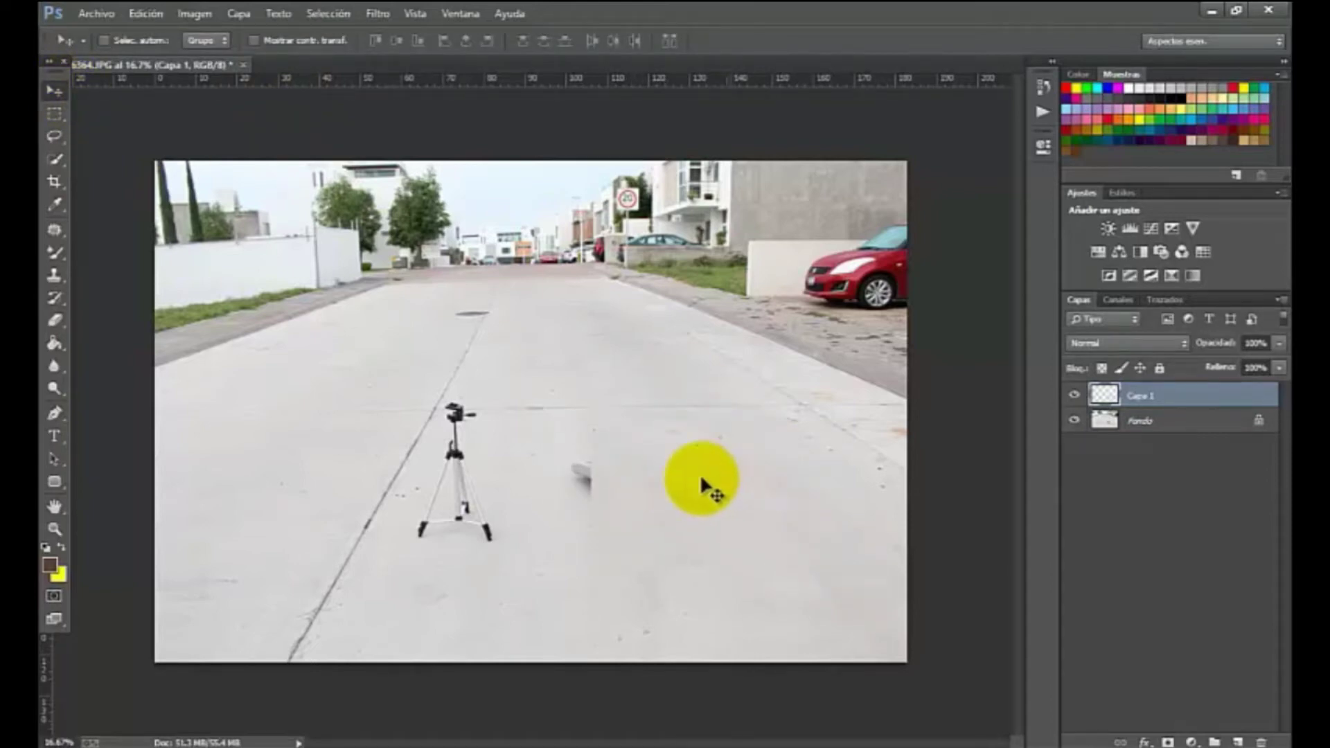
Enlarge the road patch with Free Transform to cover the case, then merge it into the background
{"action": "left_click", "coordinate": [146, 14]}
{"action": "left_click", "coordinate": [262, 335]}
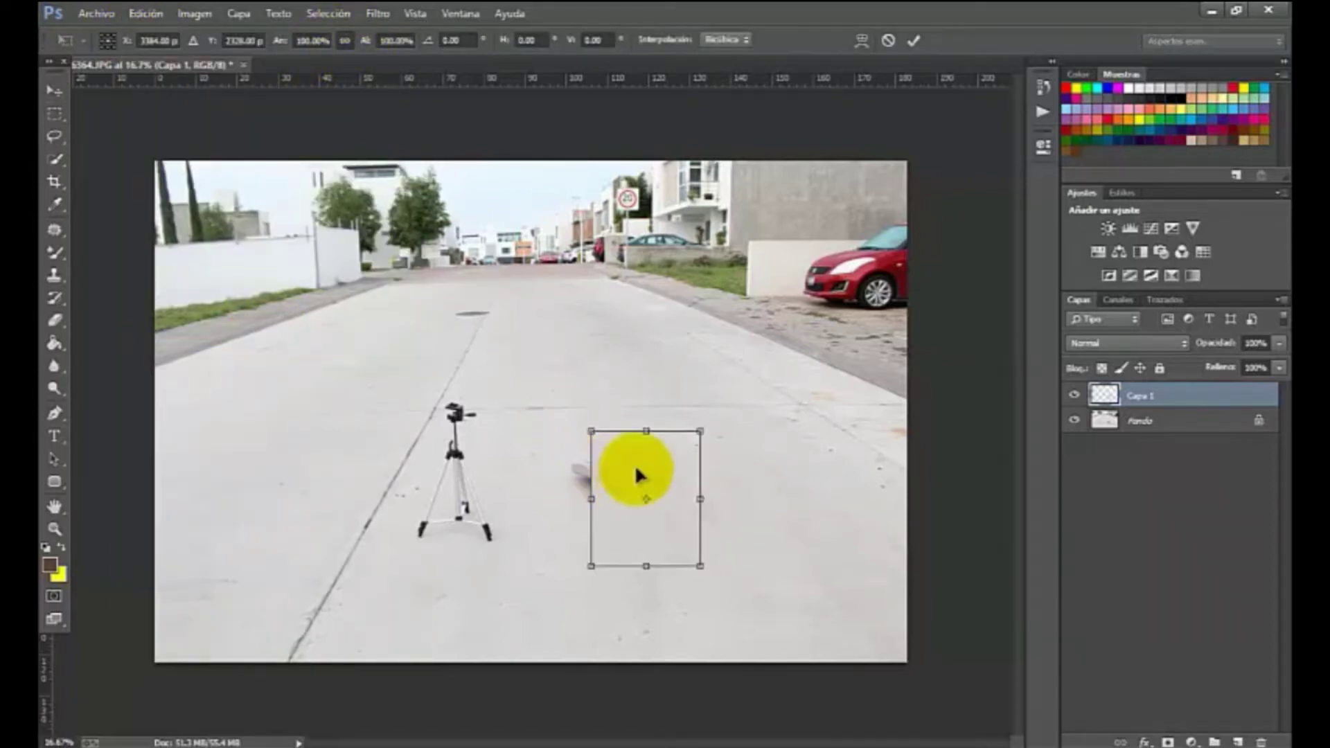
{"action": "mouse_move", "coordinate": [635, 464]}
{"action": "left_mouse_down"}
{"action": "mouse_move", "coordinate": [605, 447]}
{"action": "mouse_move", "coordinate": [598, 457]}
{"action": "left_mouse_up"}
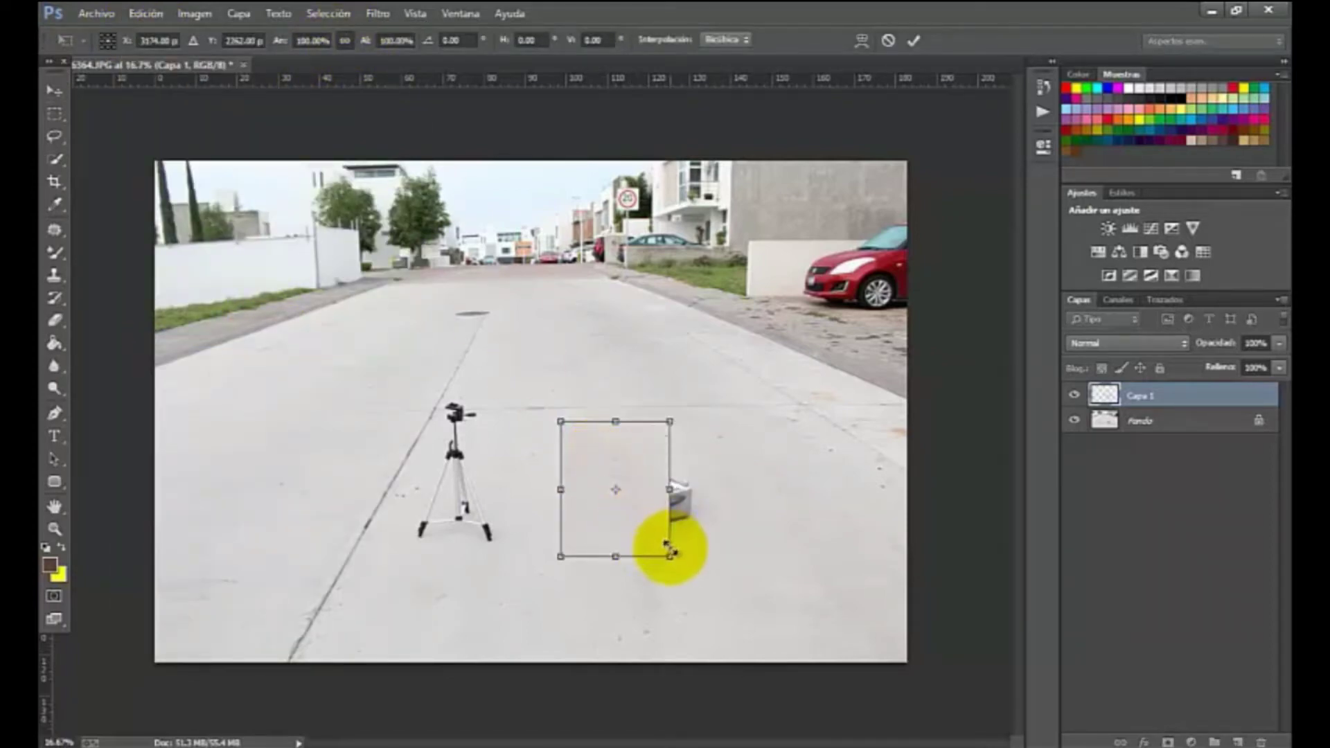
{"action": "left_click_drag", "start_coordinate": [671, 556], "coordinate": [698, 584]}
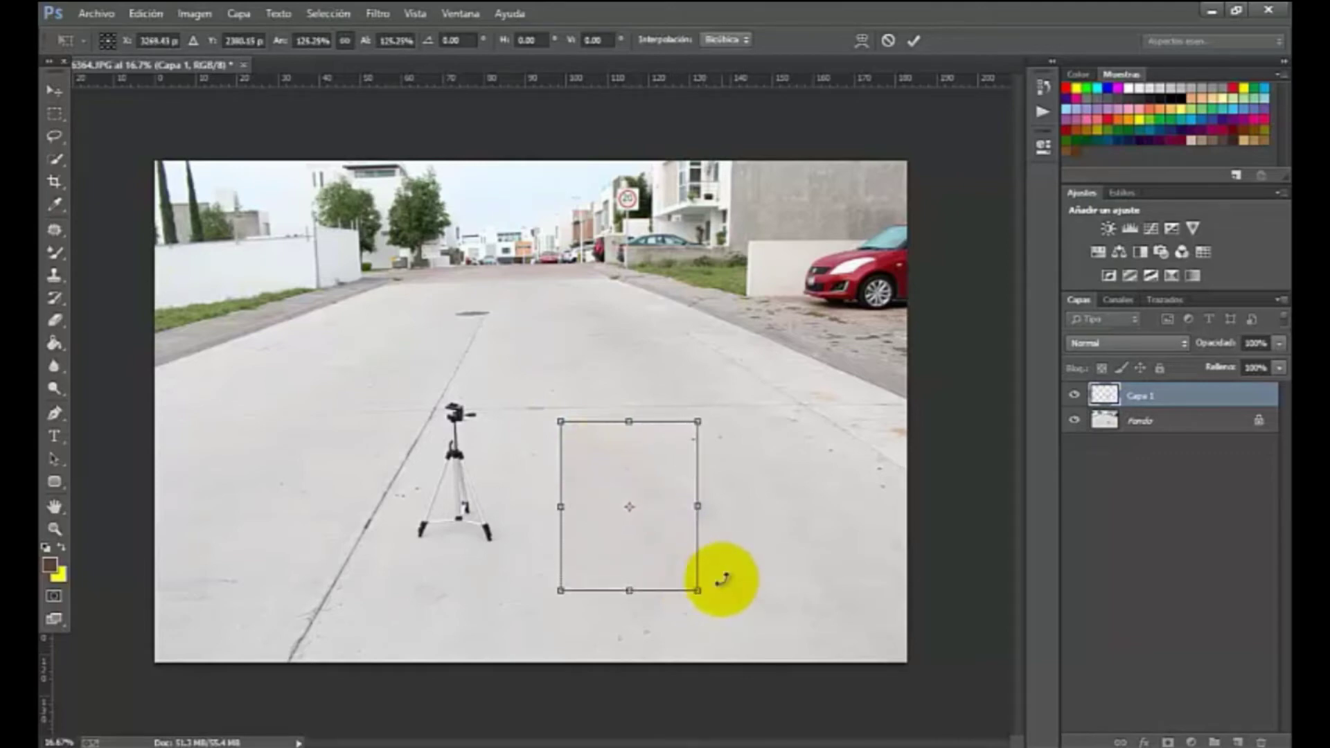
{"action": "key", "text": "Return"}
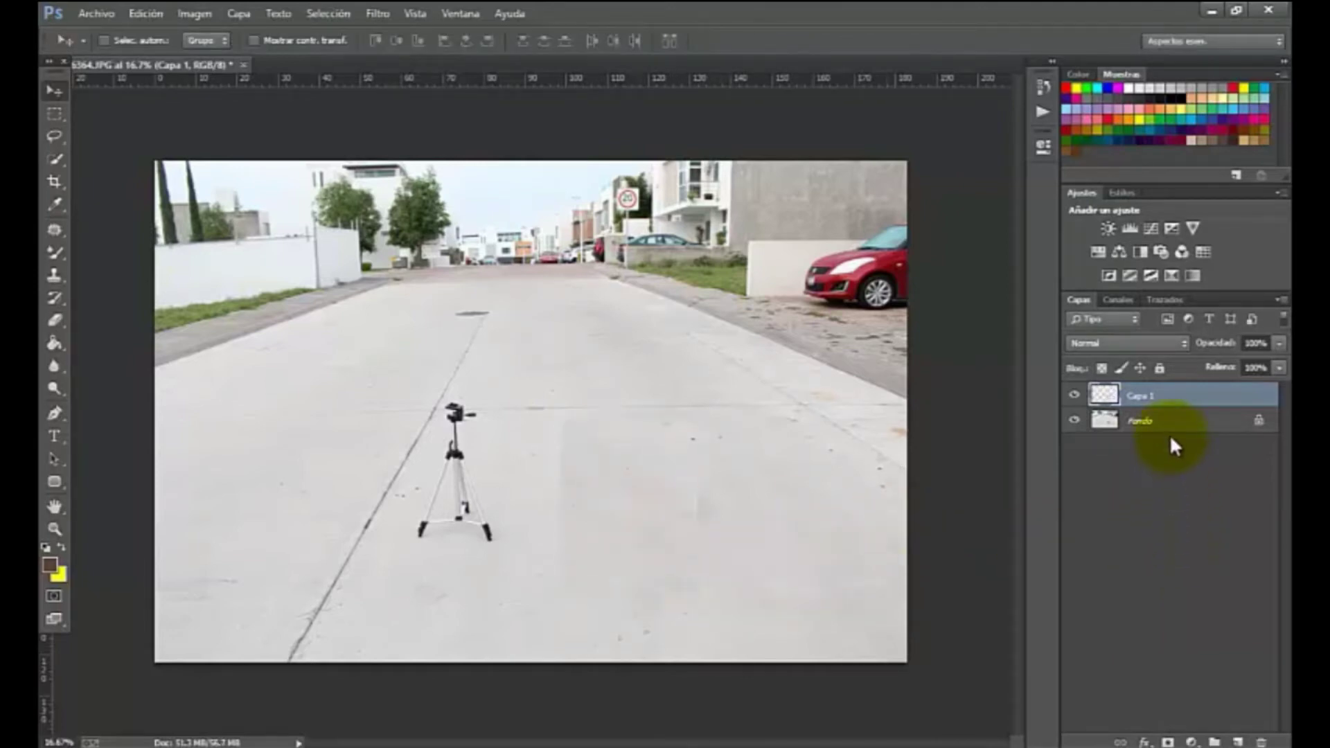
{"action": "left_click", "coordinate": [598, 547]}
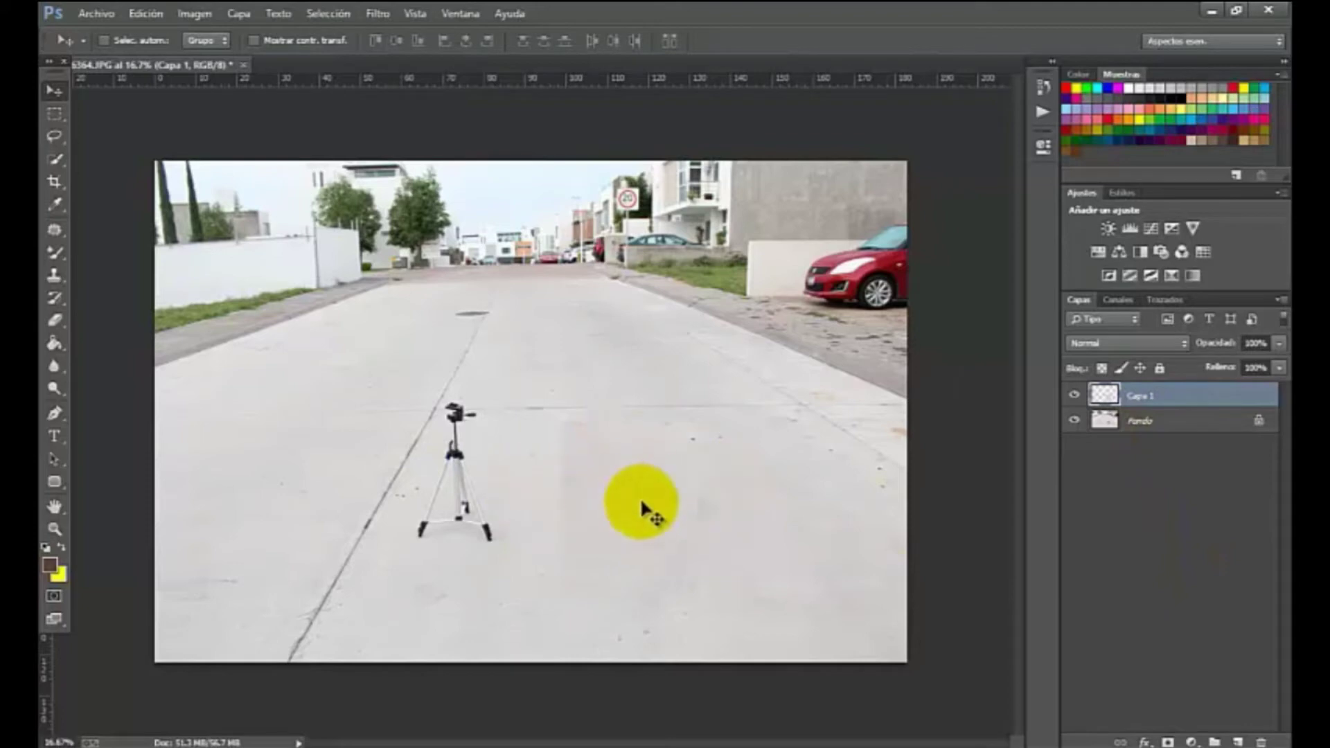
{"action": "left_click", "coordinate": [1184, 429], "text": "shift"}
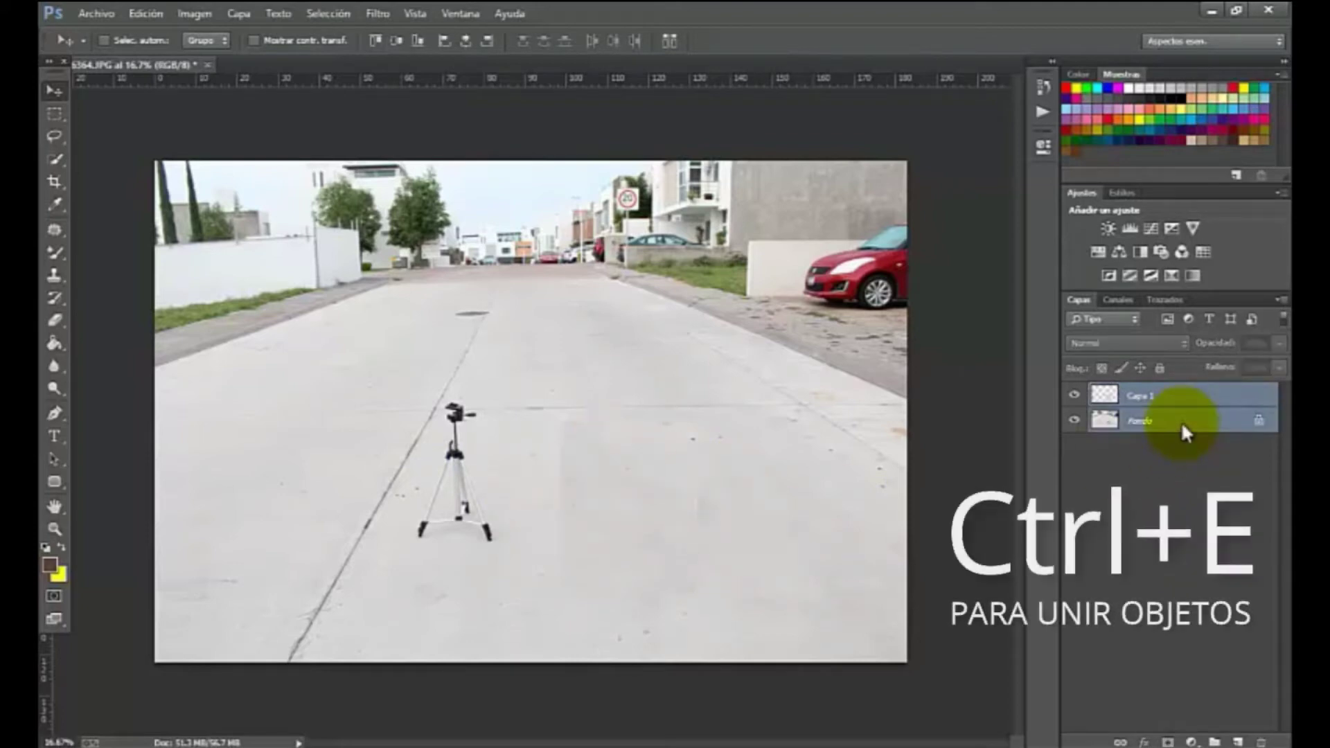
{"action": "key", "text": "ctrl+e"}
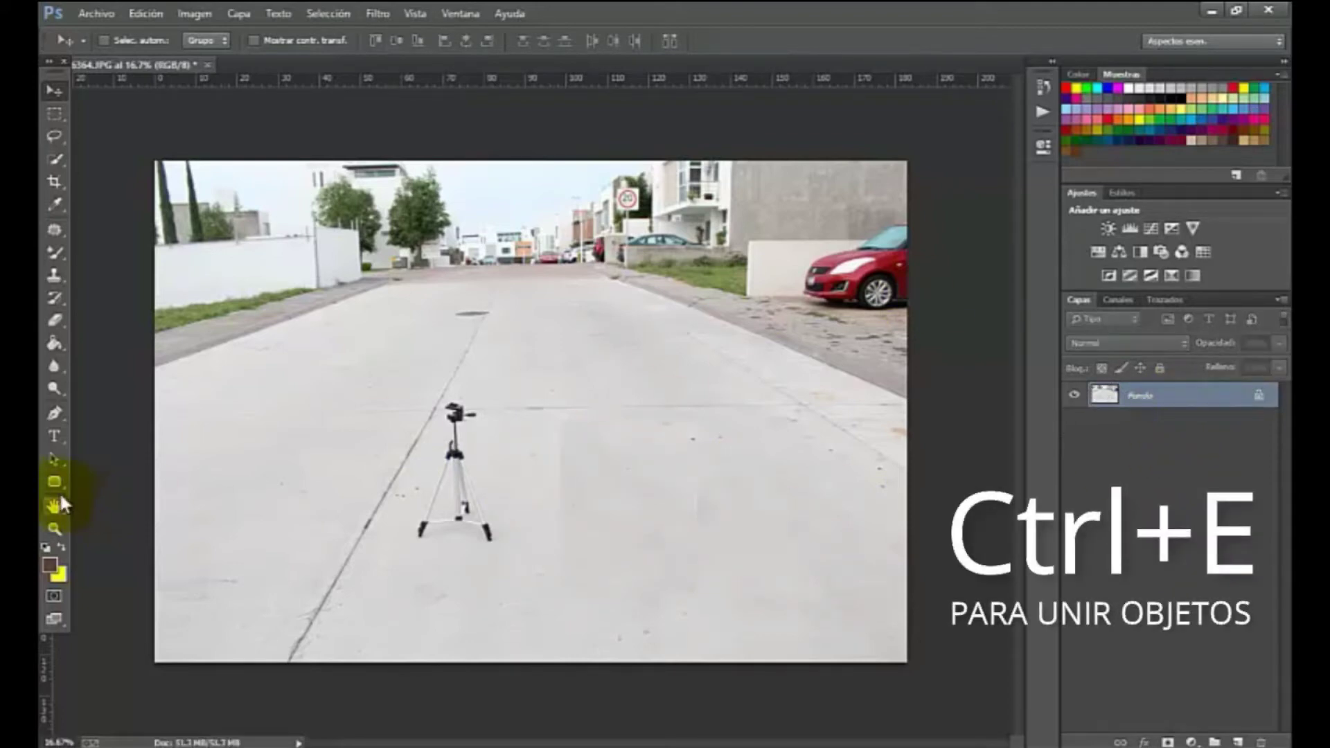
Select the Mixer Brush and load it with the pavement's grey colour
{"action": "left_click", "coordinate": [53, 251]}
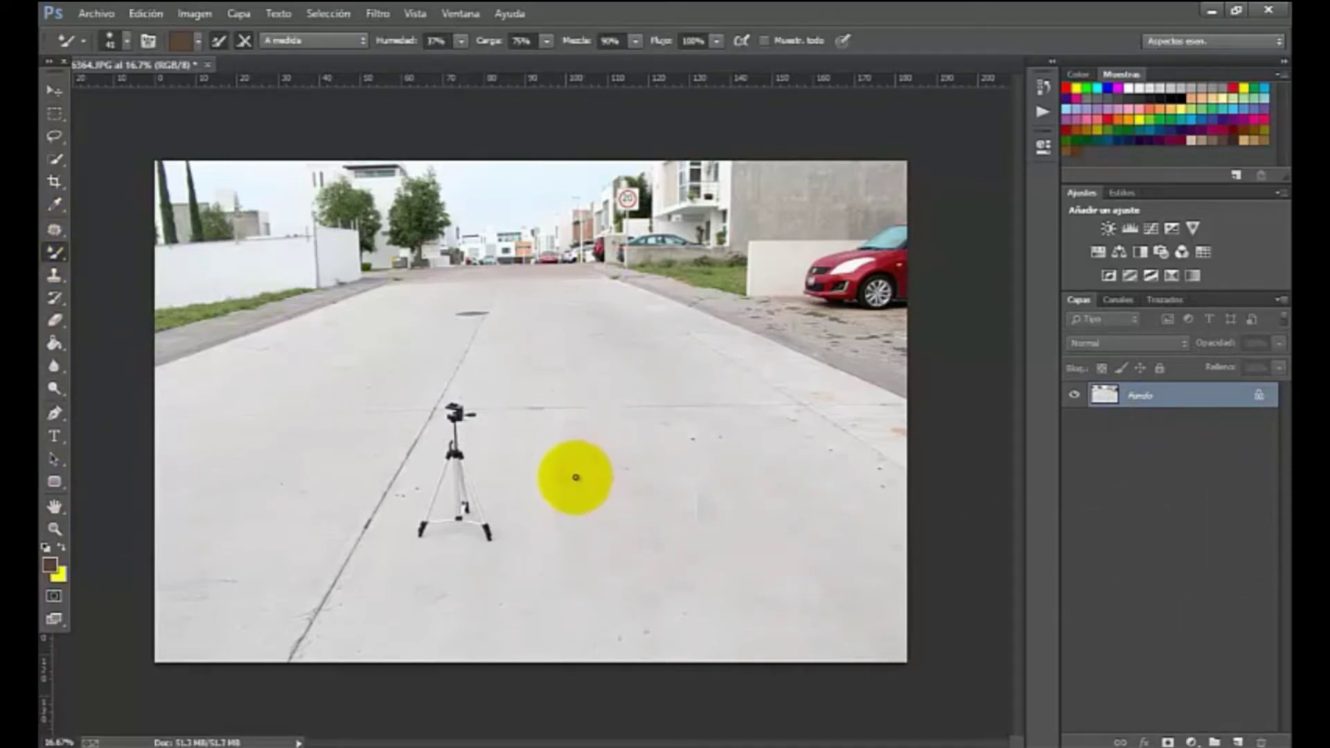
{"action": "right_click", "coordinate": [58, 251]}
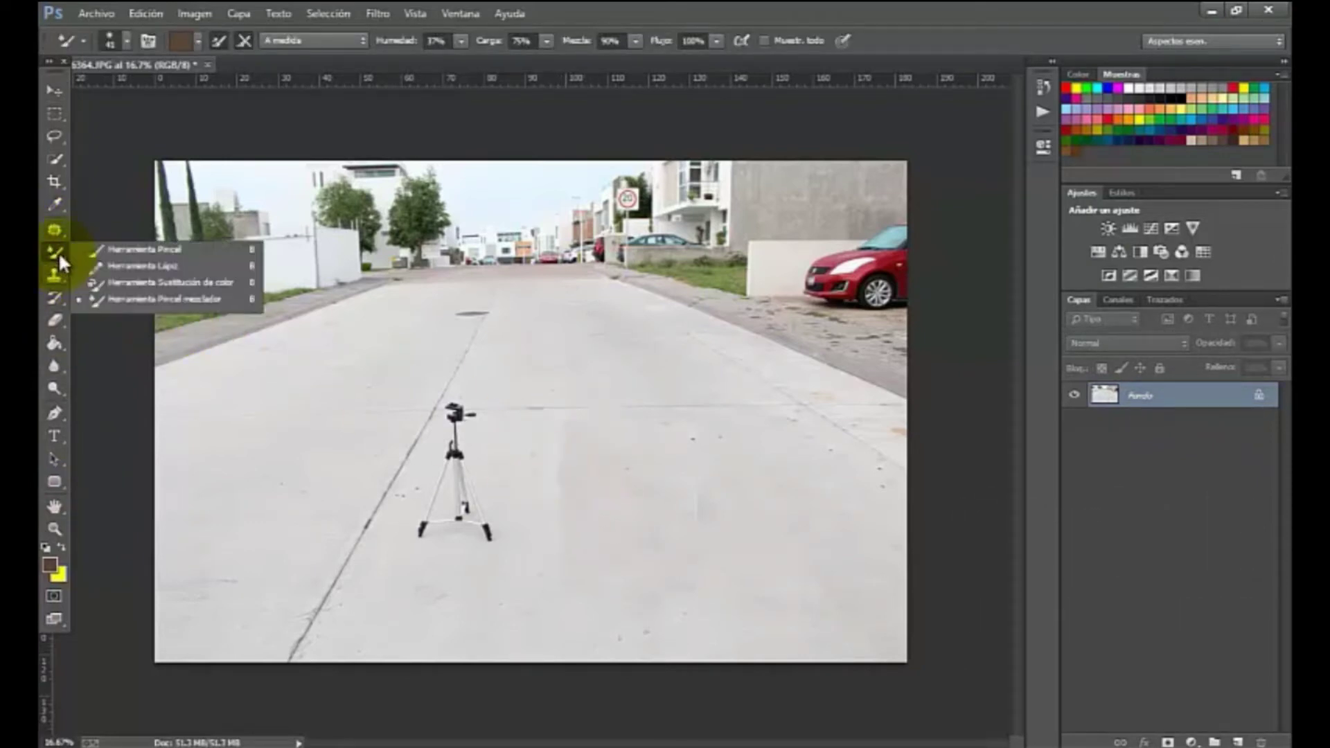
{"action": "left_click", "coordinate": [99, 300]}
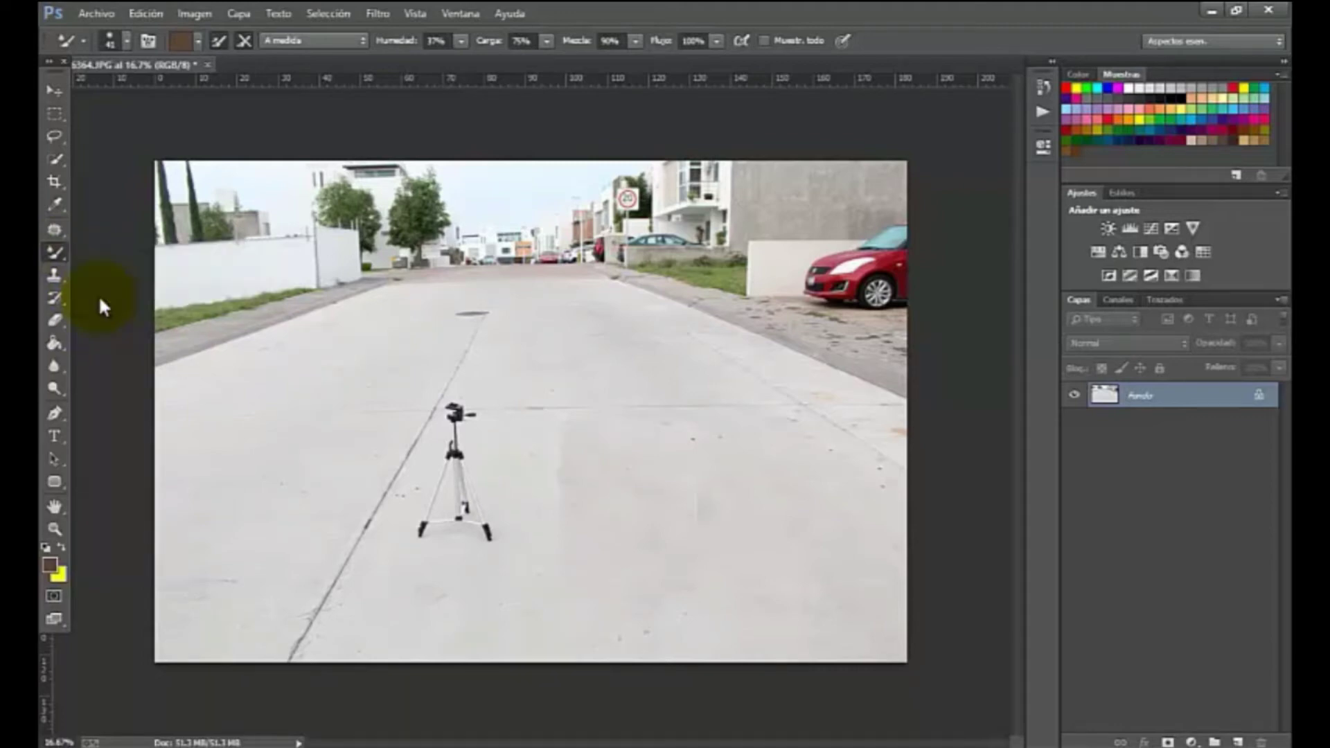
{"action": "left_click", "coordinate": [528, 471], "text": "alt"}
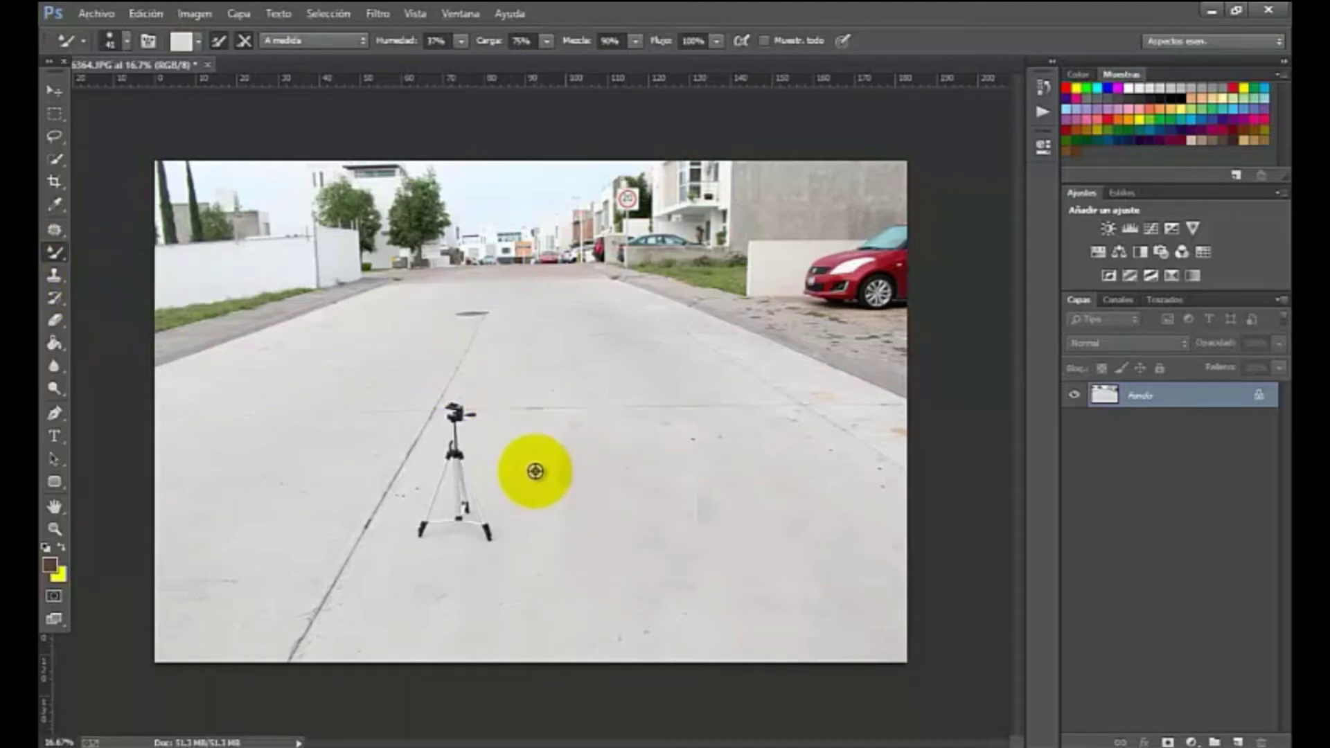
{"action": "scroll", "coordinate": [552, 476], "scroll_direction": "up", "scroll_amount": 3}
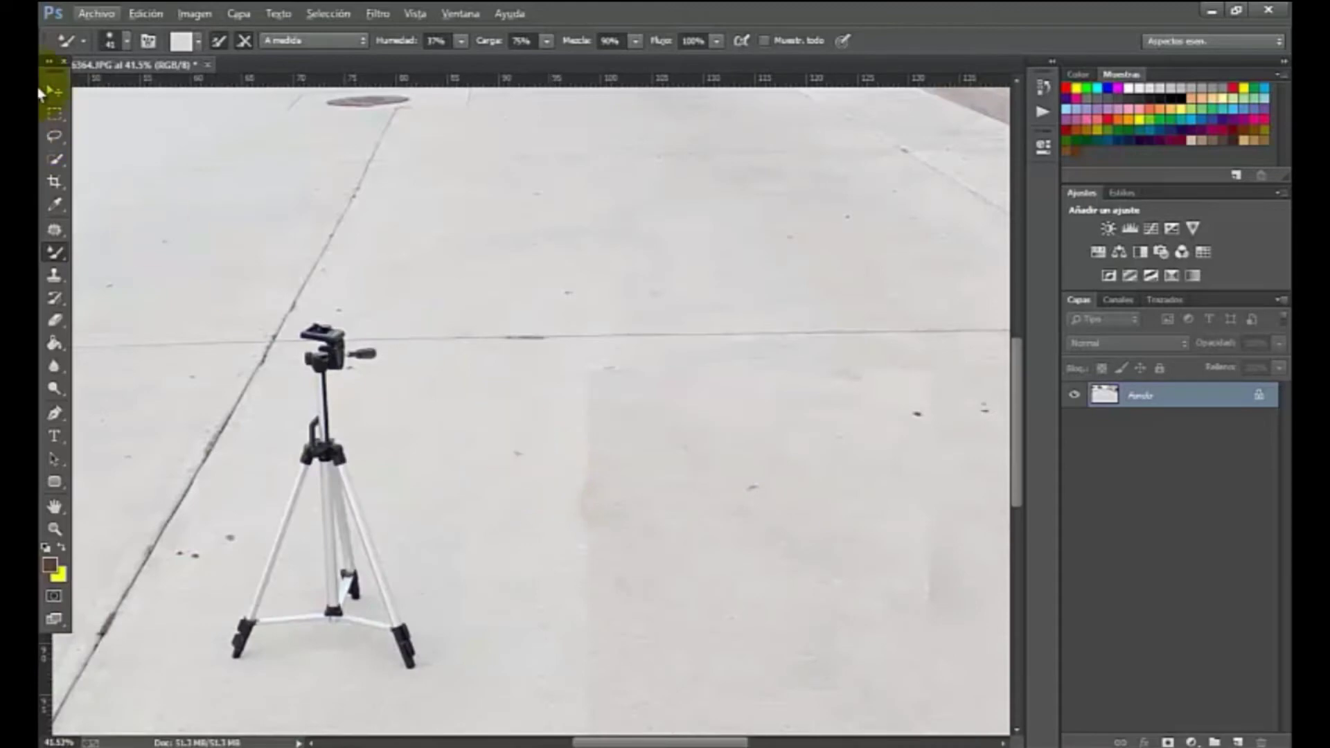
Choose a soft brush tip and smudge the patch seam into the surrounding pavement
{"action": "left_click", "coordinate": [115, 38]}
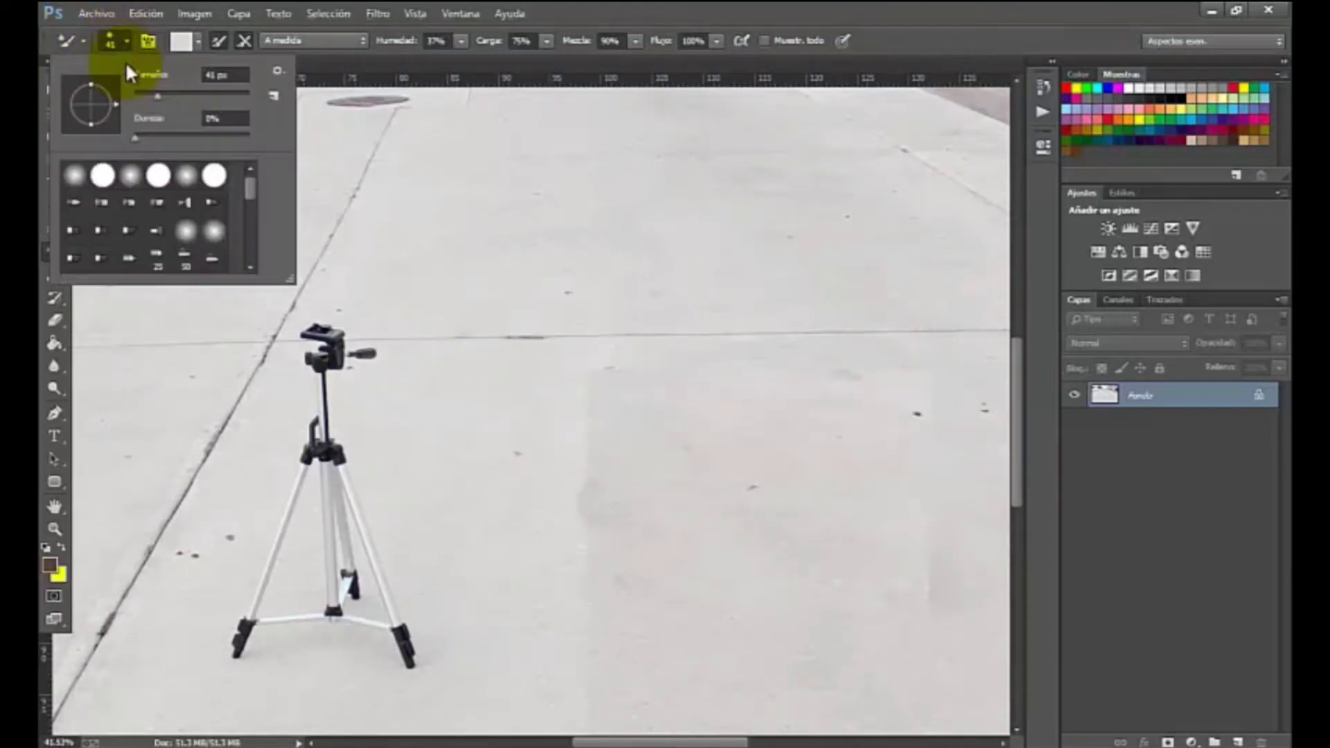
{"action": "left_click", "coordinate": [205, 179]}
{"action": "left_click", "coordinate": [544, 460]}
{"action": "left_click_drag", "start_coordinate": [581, 476], "coordinate": [586, 396]}
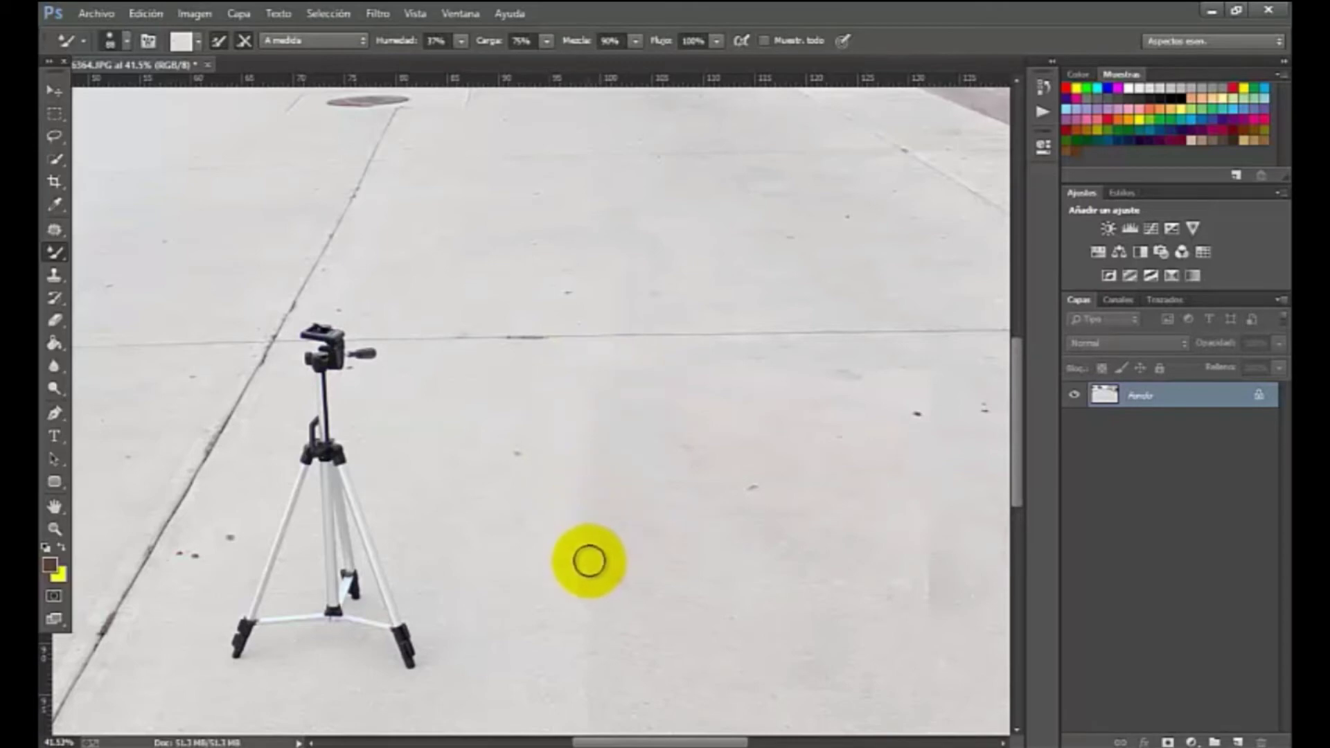
{"action": "scroll", "coordinate": [593, 558], "scroll_direction": "down", "scroll_amount": 2}
{"action": "scroll", "coordinate": [585, 557], "scroll_direction": "down", "scroll_amount": 4}
{"action": "scroll", "coordinate": [575, 540], "scroll_direction": "up", "scroll_amount": 2}
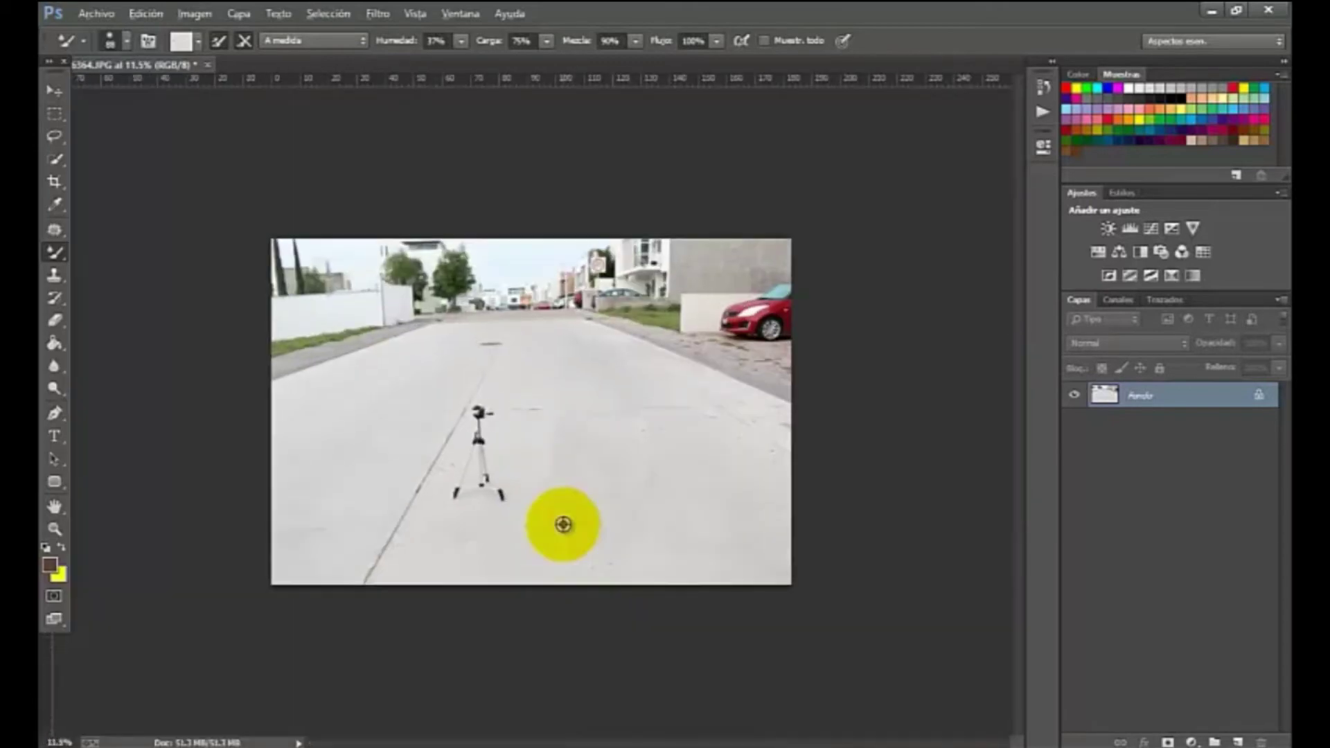
{"action": "scroll", "coordinate": [567, 532], "scroll_direction": "up", "scroll_amount": 1}
{"action": "scroll", "coordinate": [579, 544], "scroll_direction": "up", "scroll_amount": 1}
Patch out the equipment case with nearby clean concrete using the Patch tool
{"action": "scroll", "coordinate": [578, 545], "scroll_direction": "down", "scroll_amount": 1}
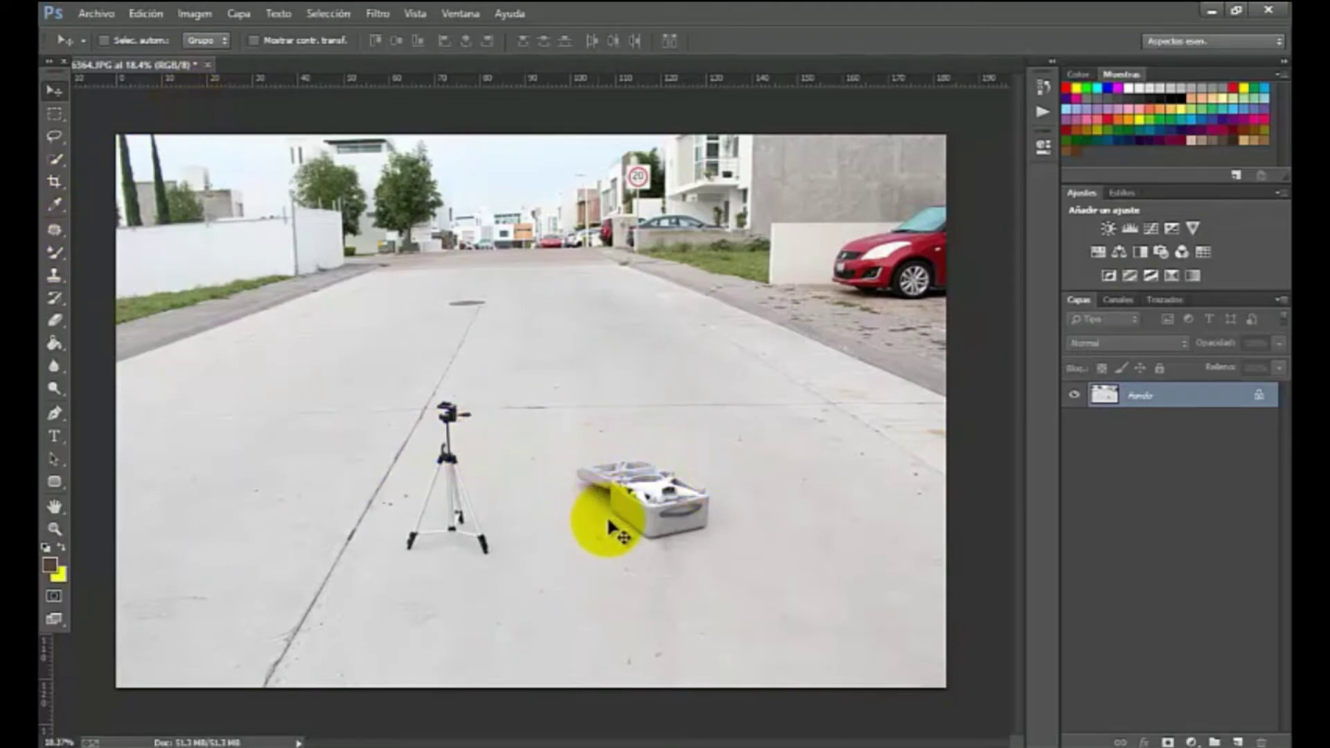
{"action": "left_click", "coordinate": [55, 231]}
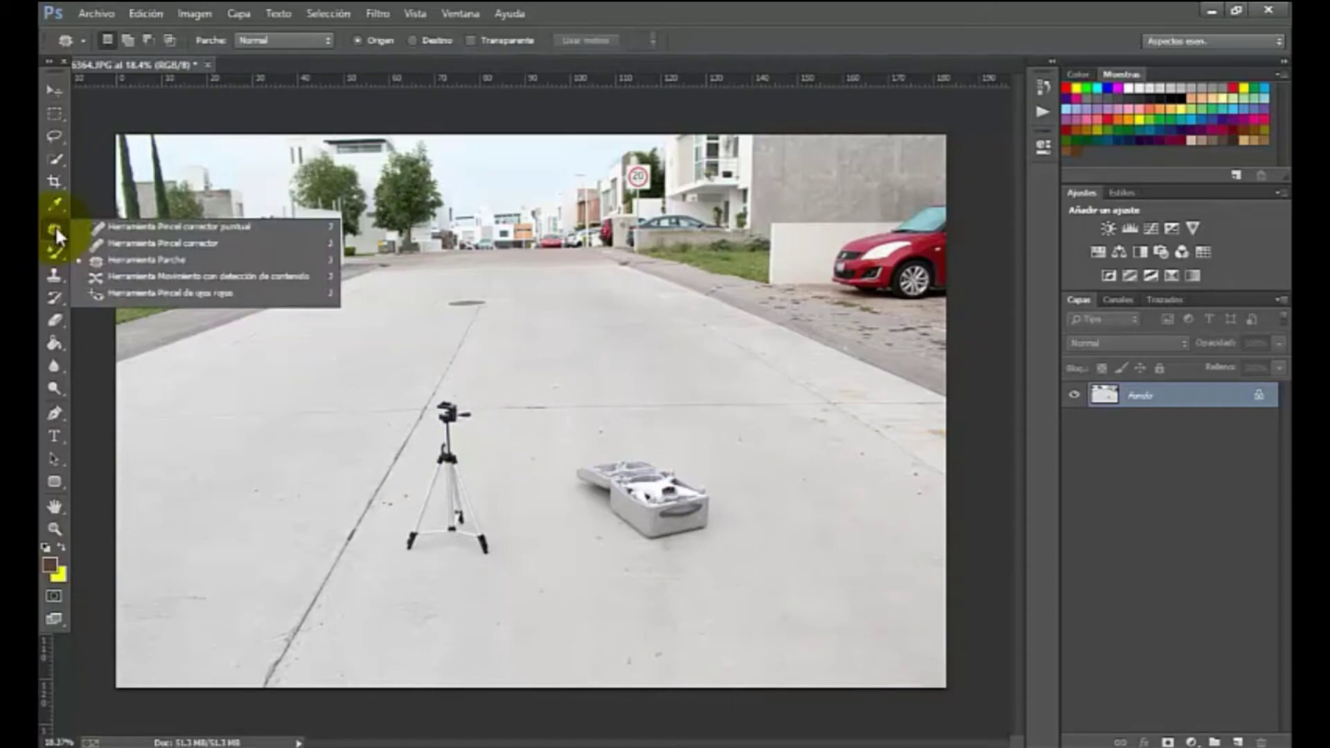
{"action": "left_click", "coordinate": [145, 260]}
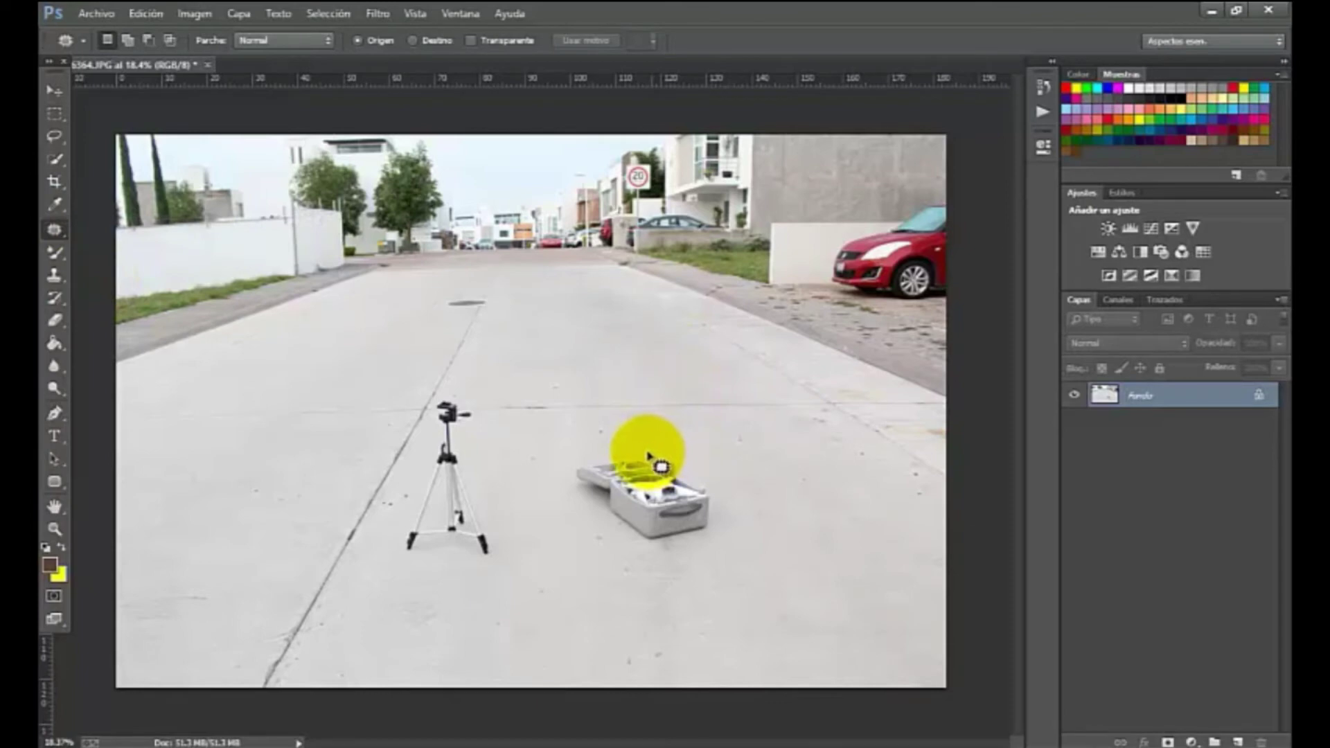
{"action": "mouse_move", "coordinate": [651, 451]}
{"action": "left_mouse_down"}
{"action": "mouse_move", "coordinate": [572, 470]}
{"action": "mouse_move", "coordinate": [585, 505]}
{"action": "mouse_move", "coordinate": [611, 534]}
{"action": "mouse_move", "coordinate": [683, 555]}
{"action": "mouse_move", "coordinate": [726, 548]}
{"action": "mouse_move", "coordinate": [728, 499]}
{"action": "mouse_move", "coordinate": [668, 466]}
{"action": "mouse_move", "coordinate": [733, 631]}
{"action": "left_mouse_up"}
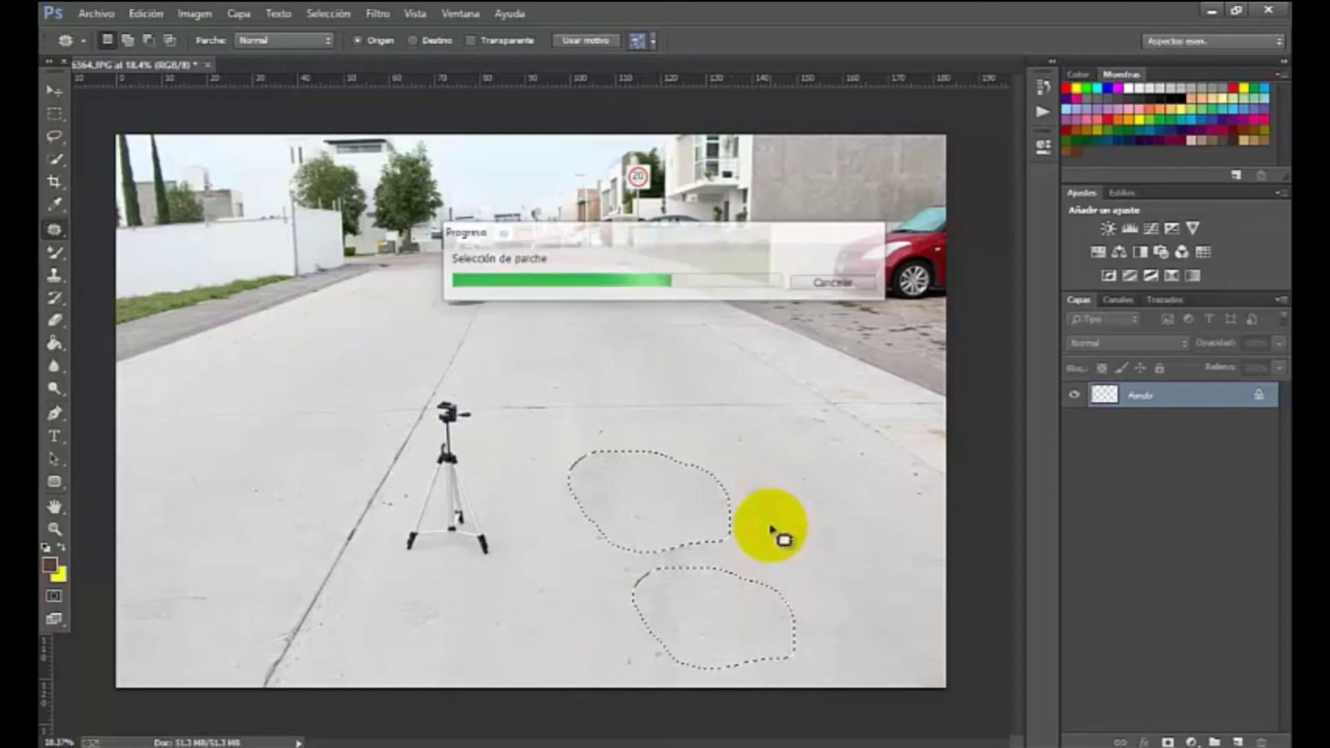
{"action": "left_click", "coordinate": [764, 516]}
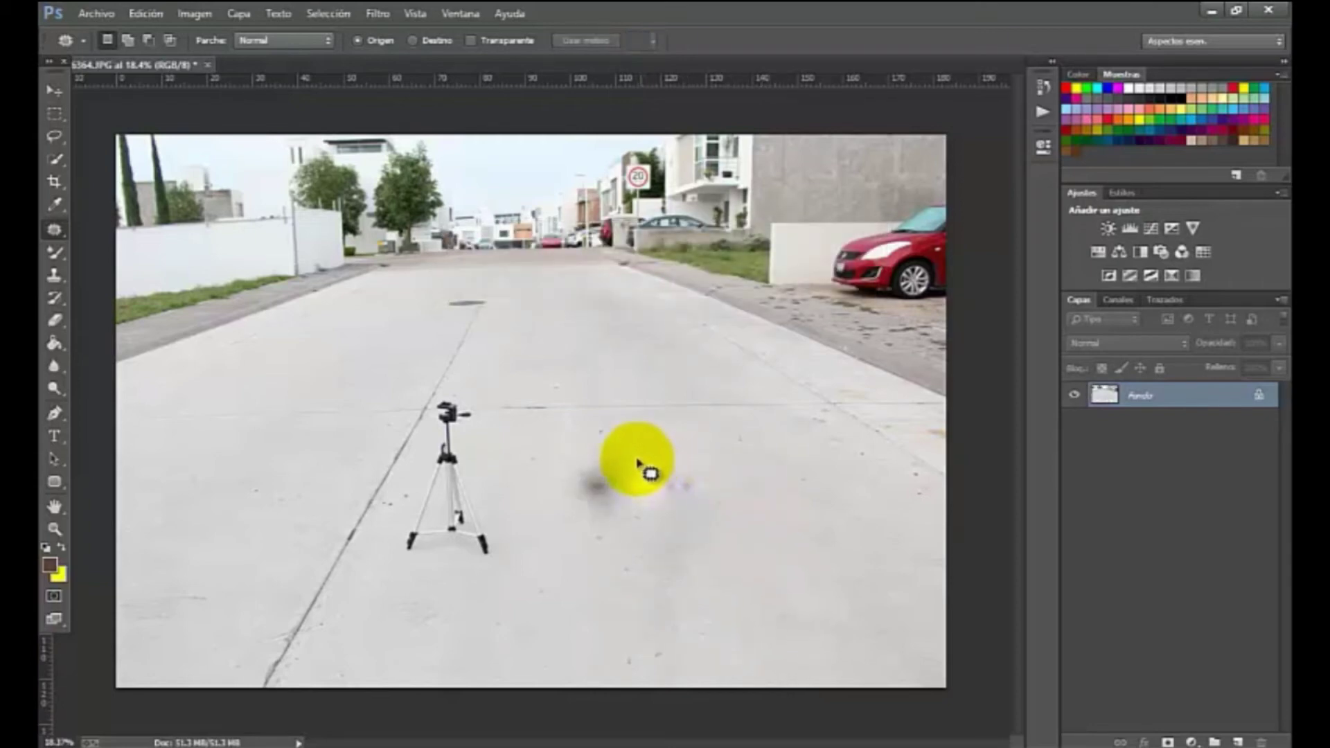
Patch the leftover blurred and grey spots on the road, then deselect
{"action": "mouse_move", "coordinate": [626, 460]}
{"action": "left_mouse_down"}
{"action": "mouse_move", "coordinate": [683, 464]}
{"action": "mouse_move", "coordinate": [662, 474]}
{"action": "mouse_move", "coordinate": [770, 555]}
{"action": "left_mouse_up"}
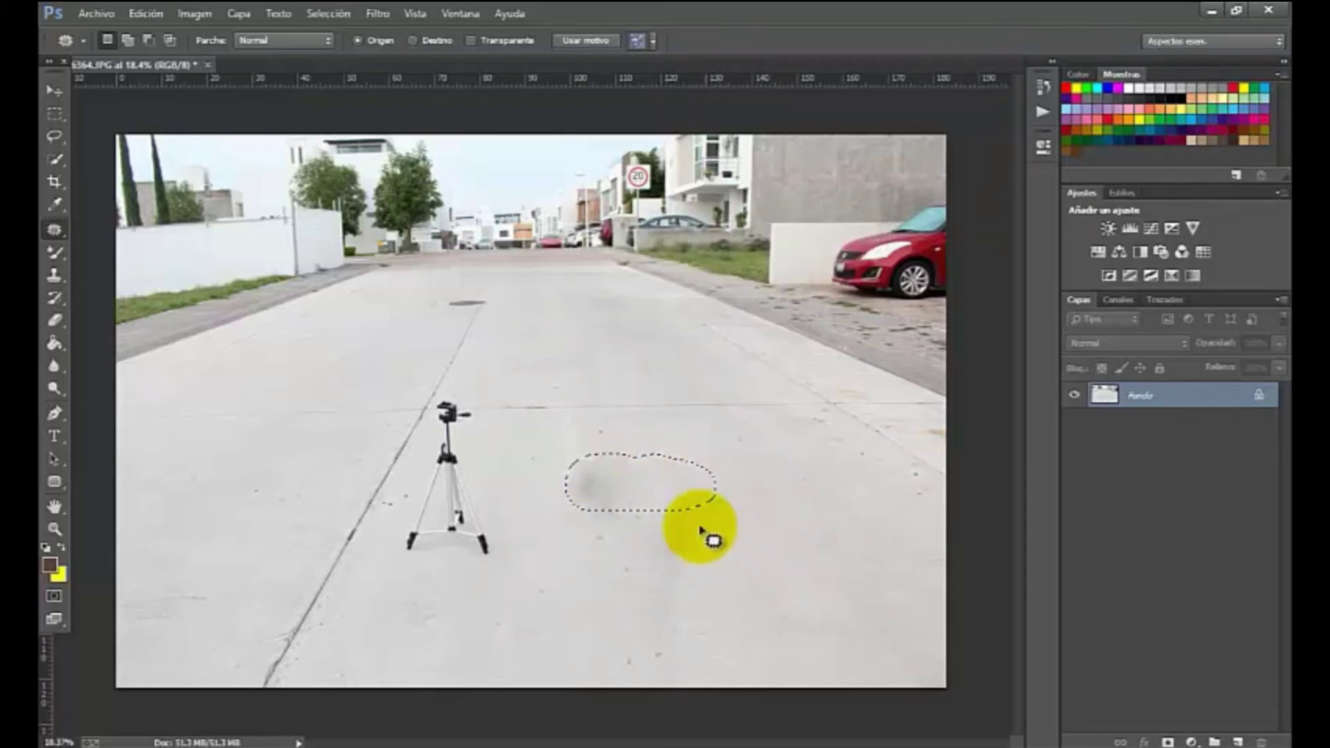
{"action": "key", "text": "ctrl+d"}
{"action": "mouse_move", "coordinate": [587, 458]}
{"action": "left_mouse_down"}
{"action": "mouse_move", "coordinate": [572, 496]}
{"action": "mouse_move", "coordinate": [596, 460]}
{"action": "mouse_move", "coordinate": [630, 530]}
{"action": "left_mouse_up"}
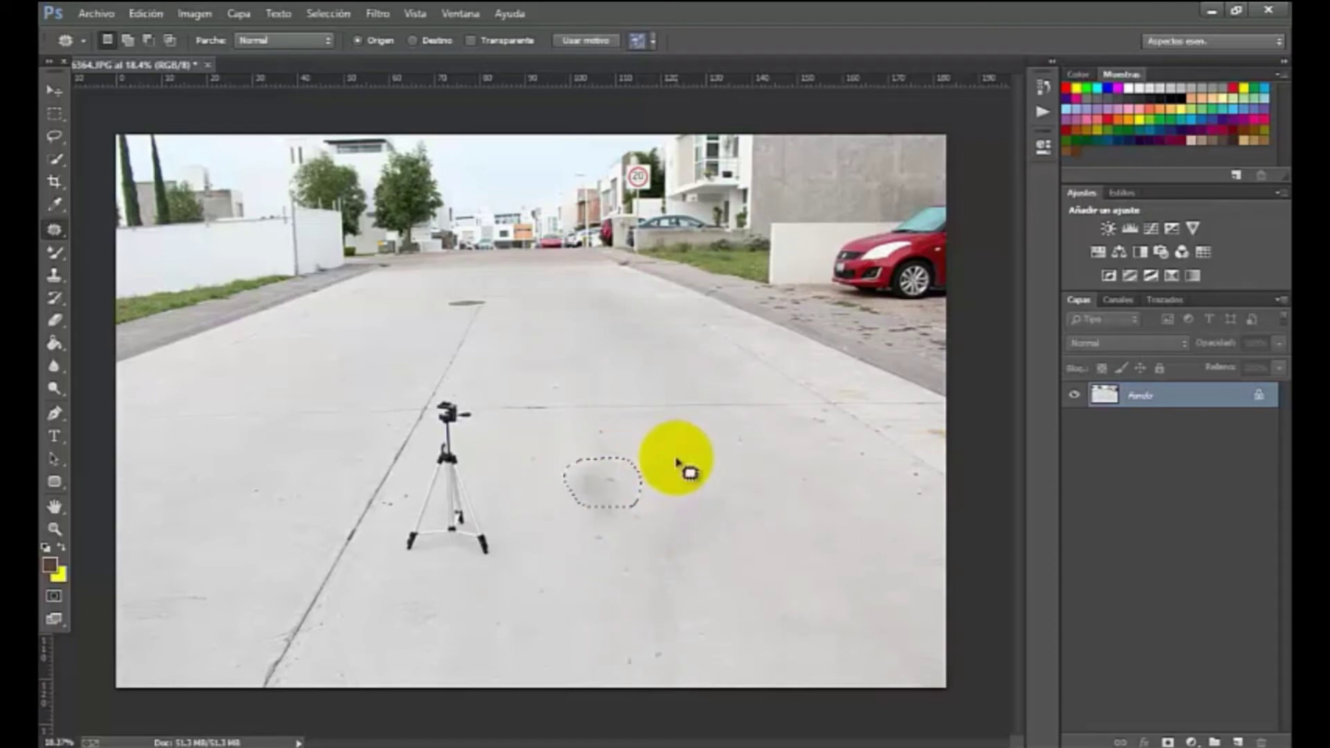
{"action": "key", "text": "ctrl+d"}
Pick the Mixer Brush, adjust its size, and smear the grey spot into the concrete
{"action": "left_click", "coordinate": [49, 258]}
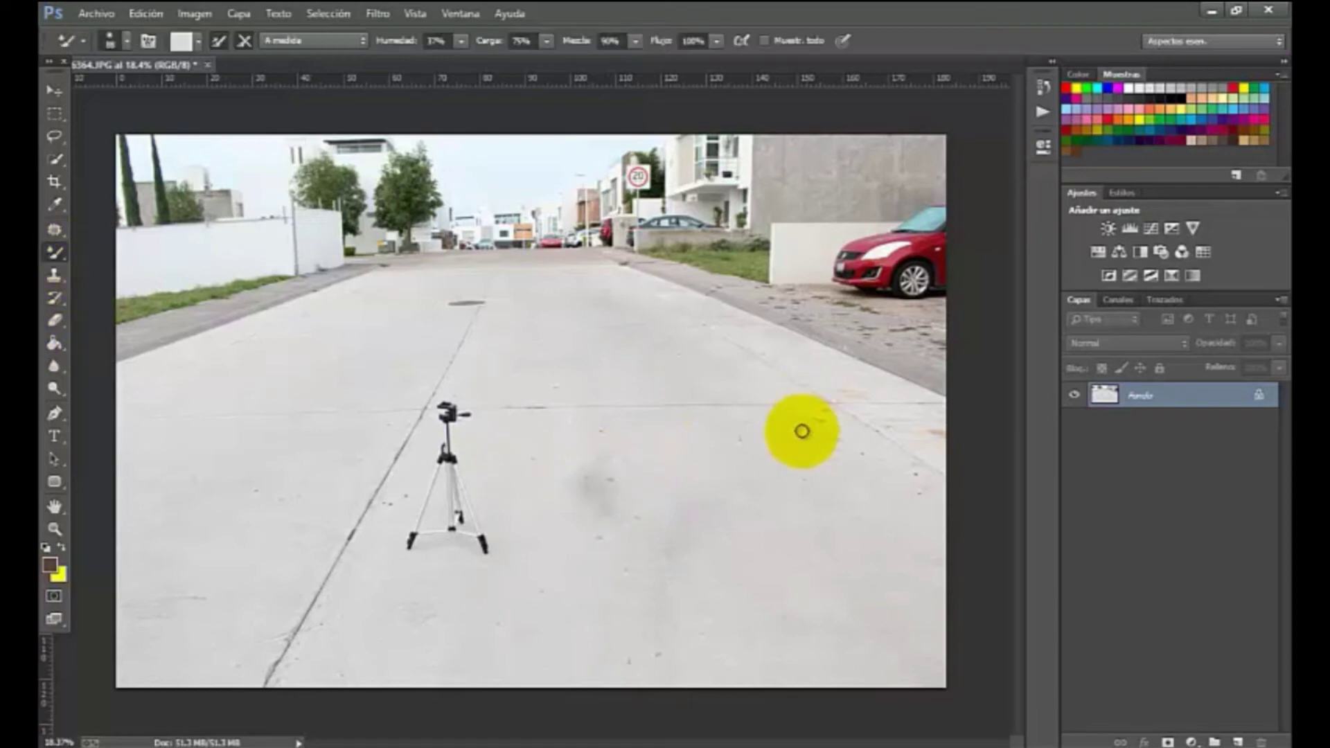
{"action": "scroll", "coordinate": [721, 467], "scroll_direction": "up", "scroll_amount": 5}
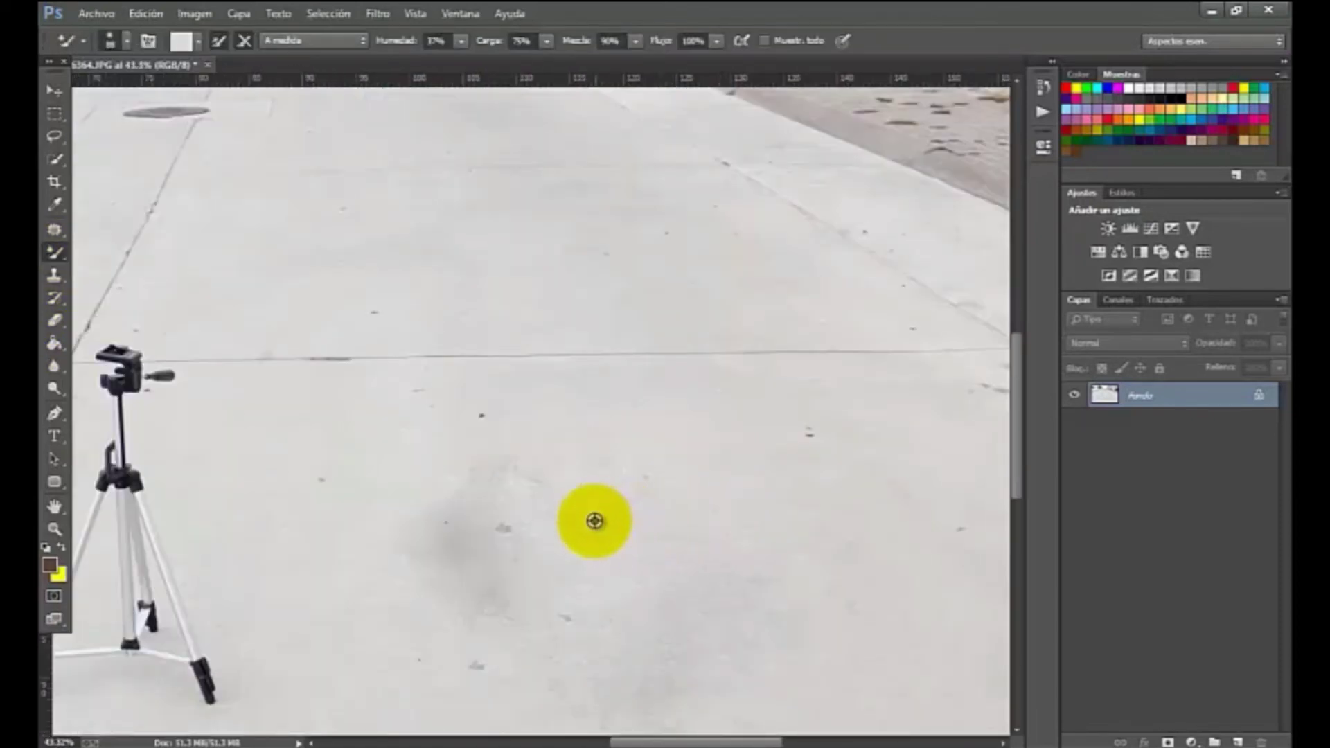
{"action": "left_click", "coordinate": [111, 40]}
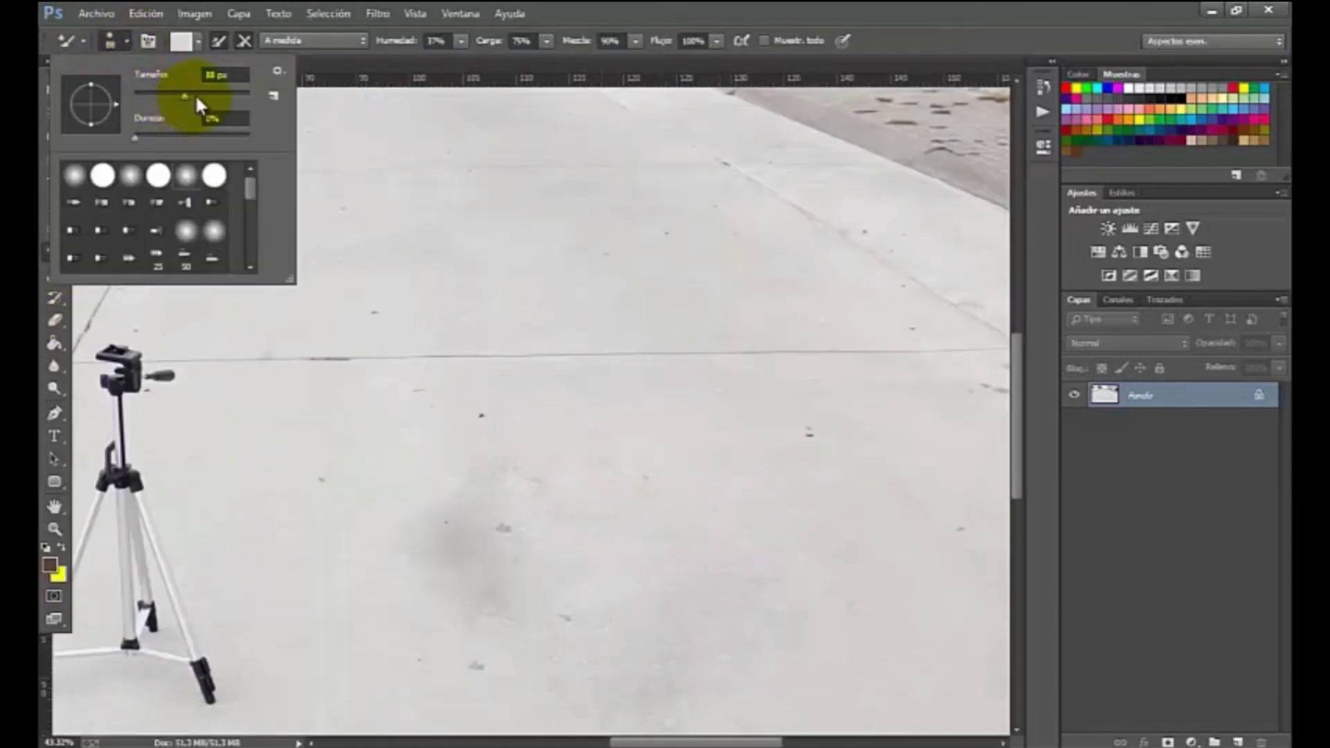
{"action": "left_click", "coordinate": [537, 508]}
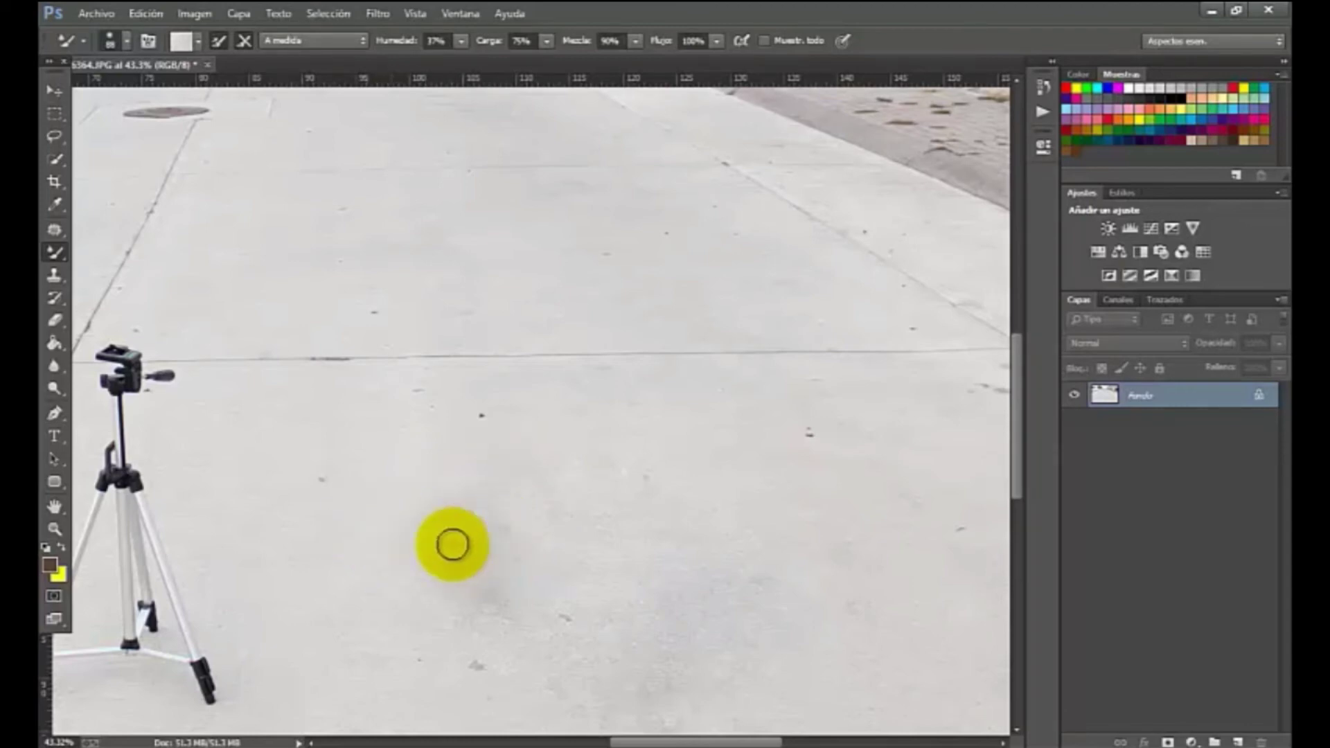
{"action": "left_click_drag", "start_coordinate": [452, 545], "coordinate": [430, 609]}
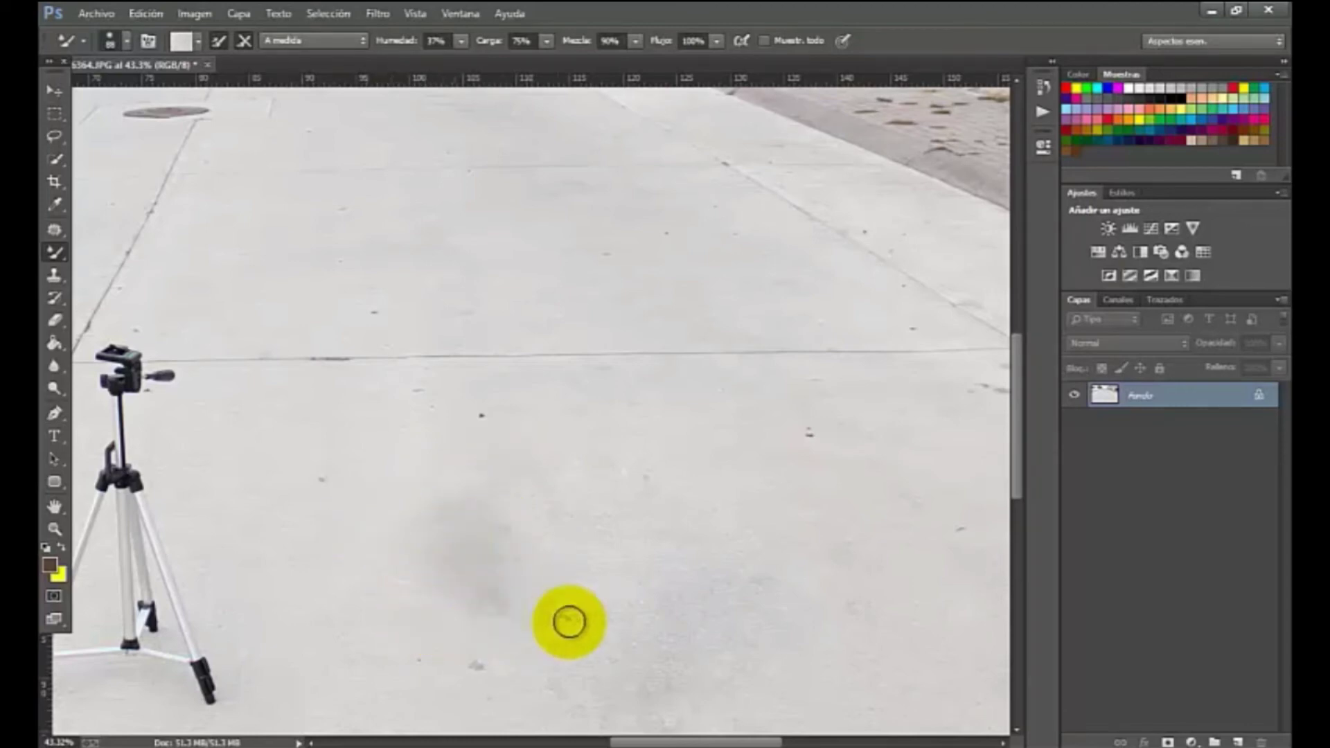
Brush the remaining grey blotch into the surrounding pavement
{"action": "scroll", "coordinate": [475, 706], "scroll_direction": "down", "scroll_amount": 2}
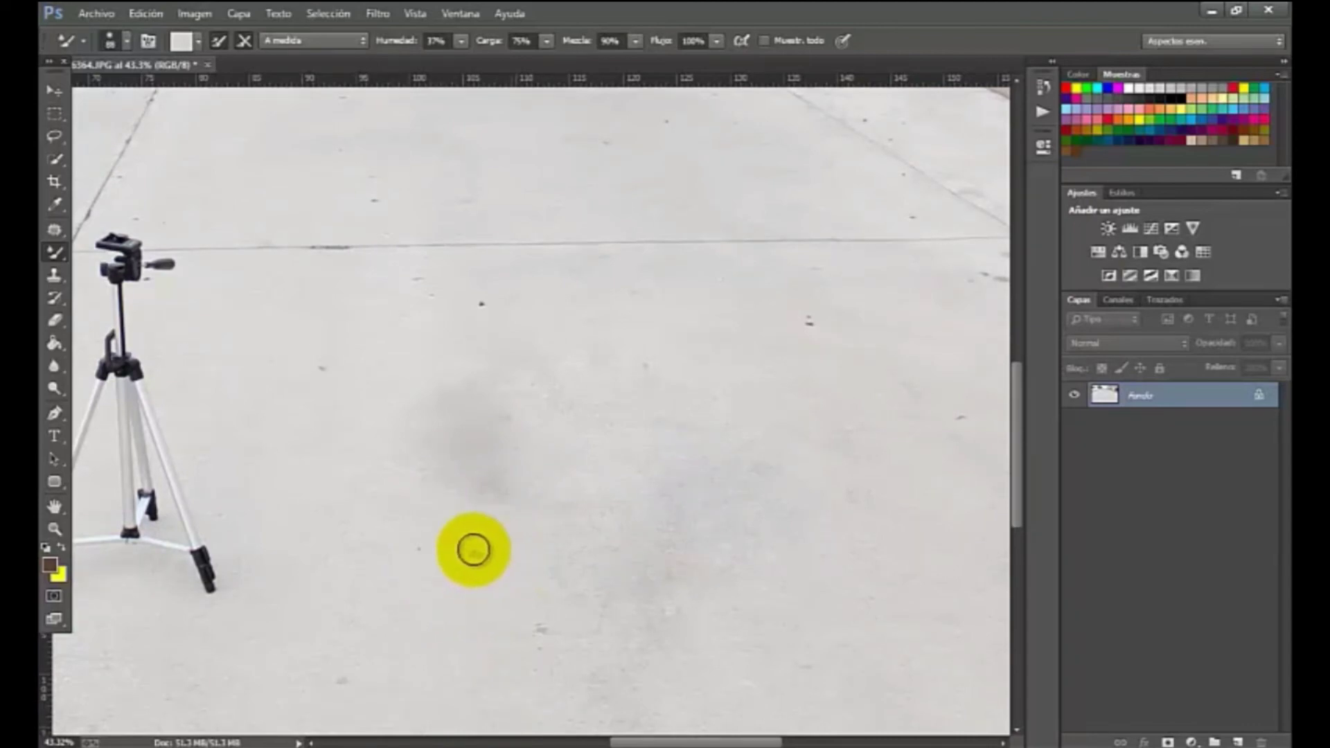
{"action": "scroll", "coordinate": [520, 525], "scroll_direction": "up", "scroll_amount": 1}
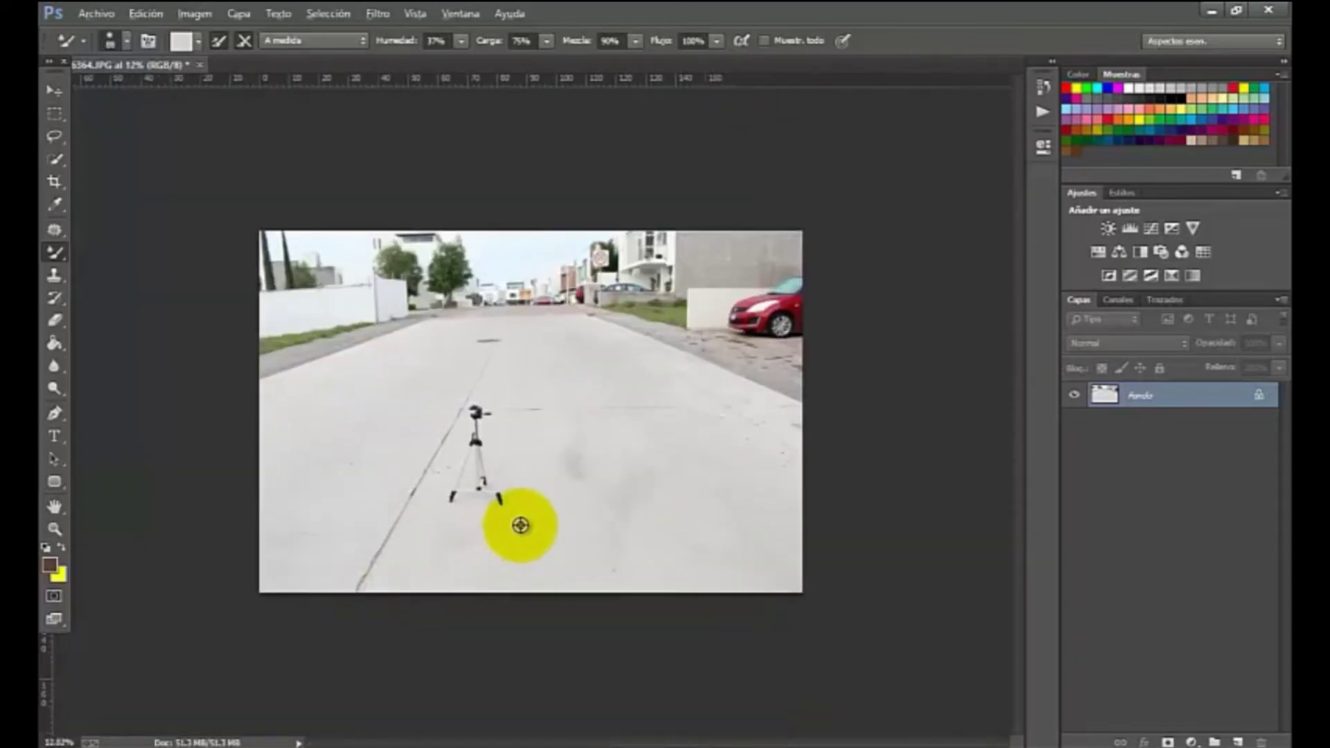
{"action": "scroll", "coordinate": [591, 476], "scroll_direction": "up", "scroll_amount": 2}
{"action": "scroll", "coordinate": [596, 498], "scroll_direction": "up", "scroll_amount": 1}
{"action": "scroll", "coordinate": [595, 536], "scroll_direction": "up", "scroll_amount": 3}
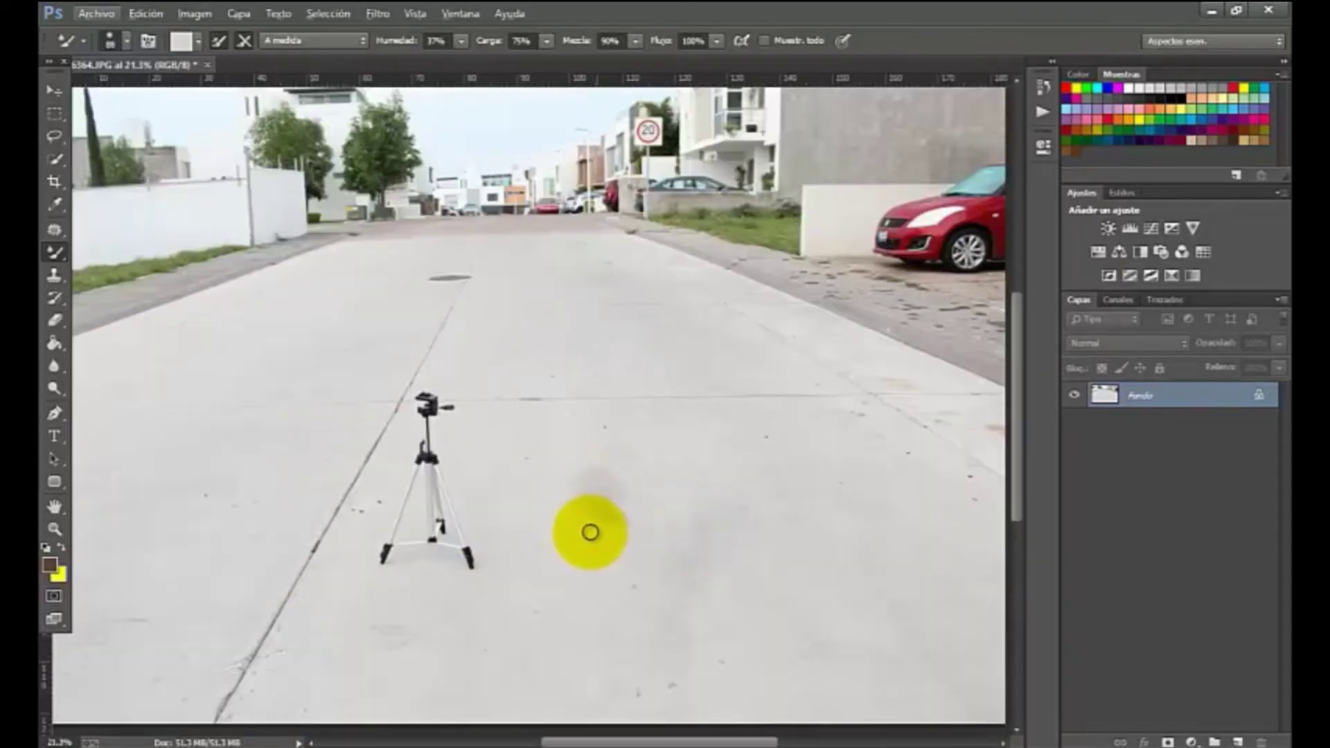
{"action": "scroll", "coordinate": [594, 532], "scroll_direction": "up", "scroll_amount": 2}
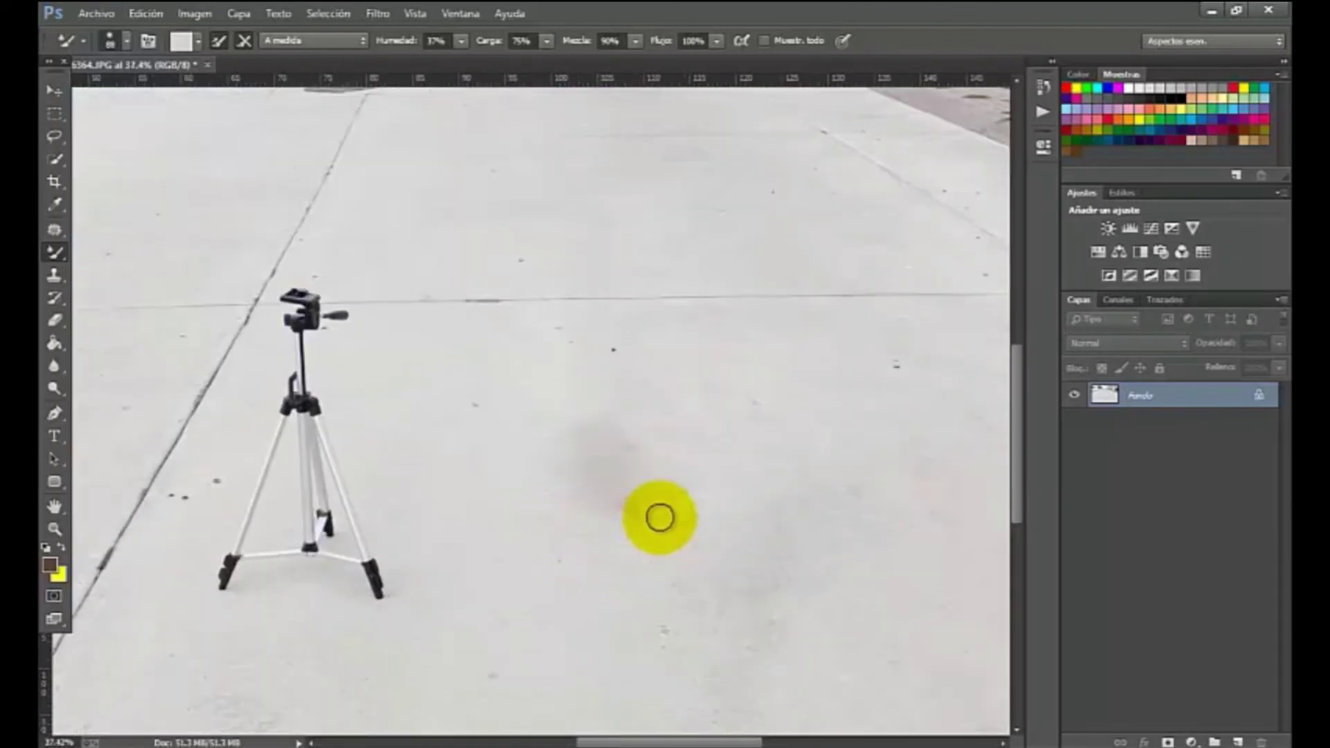
{"action": "mouse_move", "coordinate": [564, 487]}
{"action": "left_mouse_down"}
{"action": "mouse_move", "coordinate": [672, 475]}
{"action": "mouse_move", "coordinate": [552, 439]}
{"action": "mouse_move", "coordinate": [692, 451]}
{"action": "mouse_move", "coordinate": [736, 502]}
{"action": "mouse_move", "coordinate": [609, 493]}
{"action": "mouse_move", "coordinate": [734, 464]}
{"action": "mouse_move", "coordinate": [590, 457]}
{"action": "mouse_move", "coordinate": [600, 446]}
{"action": "mouse_move", "coordinate": [712, 475]}
{"action": "mouse_move", "coordinate": [612, 502]}
{"action": "mouse_move", "coordinate": [673, 507]}
{"action": "mouse_move", "coordinate": [561, 492]}
{"action": "mouse_move", "coordinate": [783, 460]}
{"action": "mouse_move", "coordinate": [763, 439]}
{"action": "mouse_move", "coordinate": [656, 461]}
{"action": "mouse_move", "coordinate": [694, 475]}
{"action": "mouse_move", "coordinate": [579, 478]}
{"action": "mouse_move", "coordinate": [567, 448]}
{"action": "mouse_move", "coordinate": [639, 428]}
{"action": "left_mouse_up"}
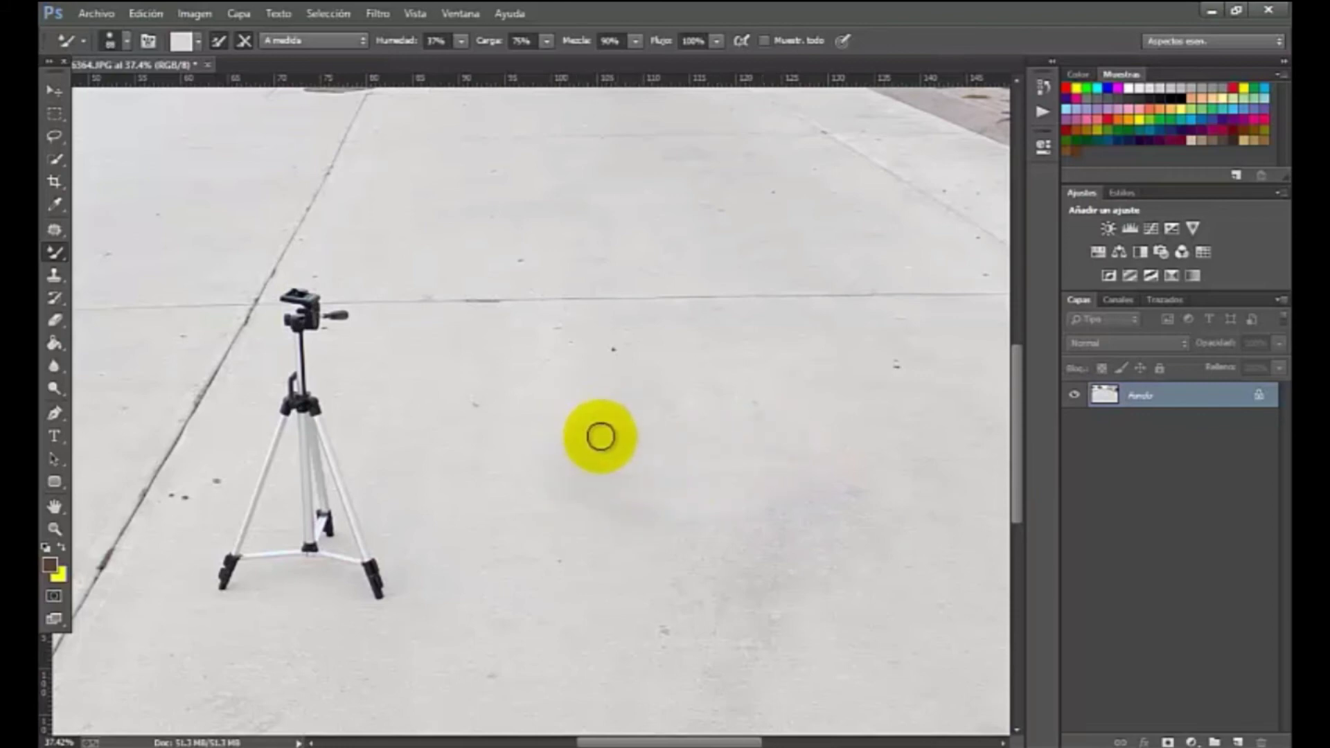
{"action": "scroll", "coordinate": [409, 460], "scroll_direction": "down", "scroll_amount": 3}
{"action": "scroll", "coordinate": [350, 445], "scroll_direction": "down", "scroll_amount": 1}
{"action": "scroll", "coordinate": [390, 457], "scroll_direction": "down", "scroll_amount": 1}
{"action": "scroll", "coordinate": [389, 457], "scroll_direction": "up", "scroll_amount": 2}
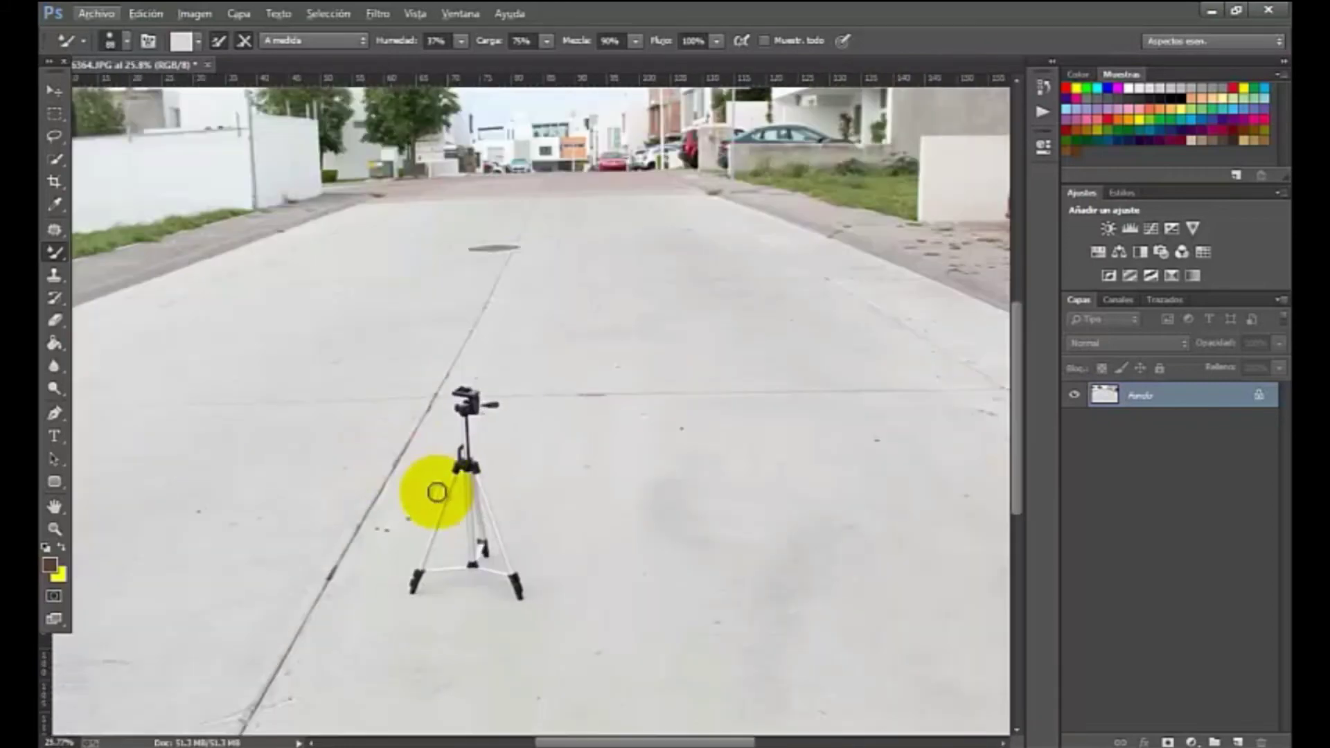
Patch the tripod out with nearby clean concrete, then zoom out to view the whole photo
{"action": "left_click", "coordinate": [54, 230]}
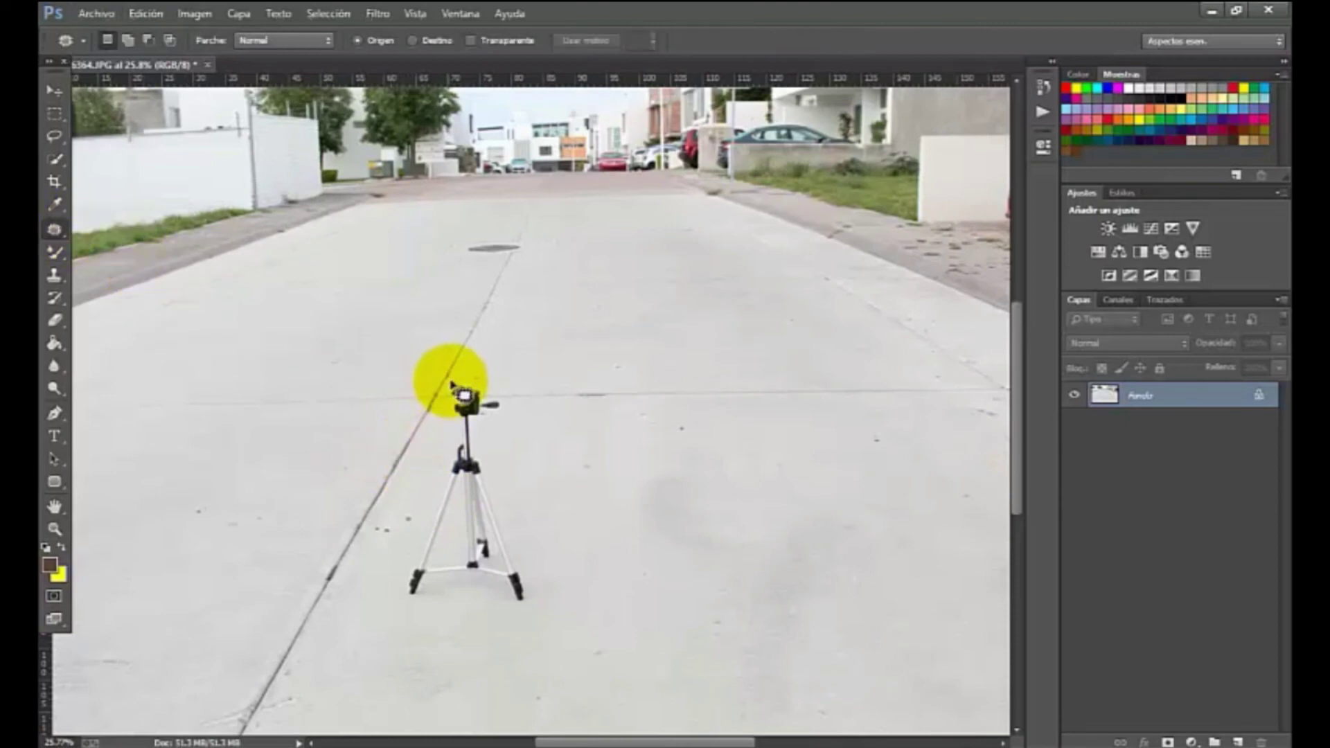
{"action": "mouse_move", "coordinate": [456, 387]}
{"action": "left_mouse_down"}
{"action": "mouse_move", "coordinate": [410, 614]}
{"action": "mouse_move", "coordinate": [510, 624]}
{"action": "mouse_move", "coordinate": [552, 603]}
{"action": "mouse_move", "coordinate": [519, 434]}
{"action": "mouse_move", "coordinate": [456, 387]}
{"action": "left_mouse_up"}
{"action": "mouse_move", "coordinate": [498, 460]}
{"action": "left_mouse_down"}
{"action": "mouse_move", "coordinate": [520, 478]}
{"action": "mouse_move", "coordinate": [648, 469]}
{"action": "left_mouse_up"}
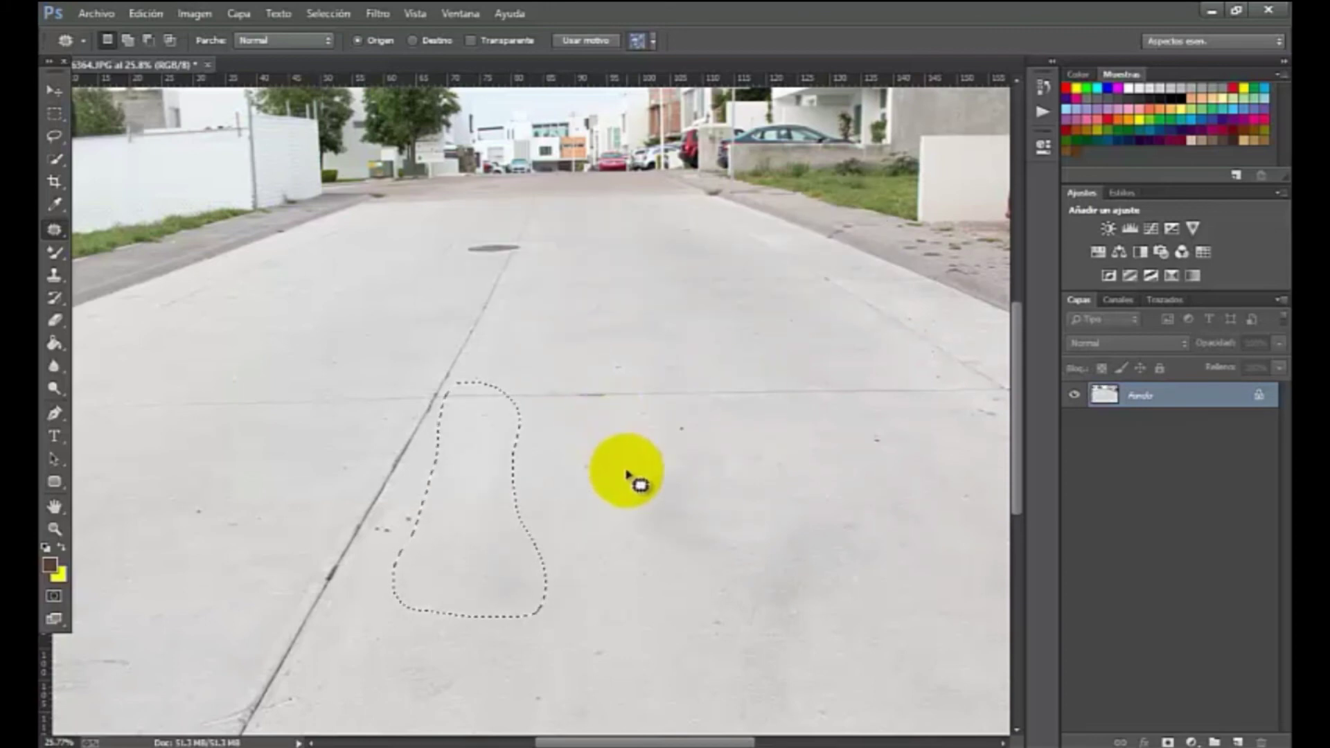
{"action": "key", "text": "ctrl+d"}
{"action": "key", "text": "ctrl+minus"}
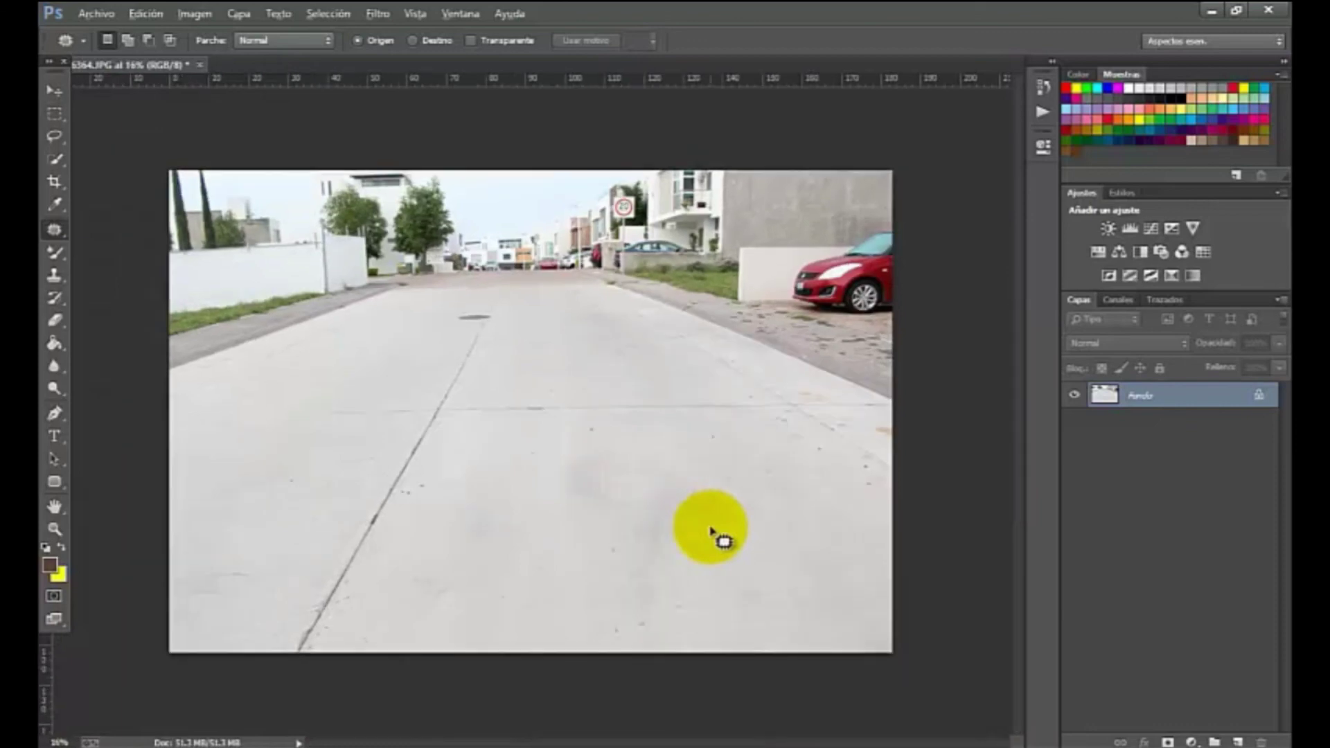
{"action": "scroll", "coordinate": [713, 532], "scroll_direction": "down", "scroll_amount": 1}
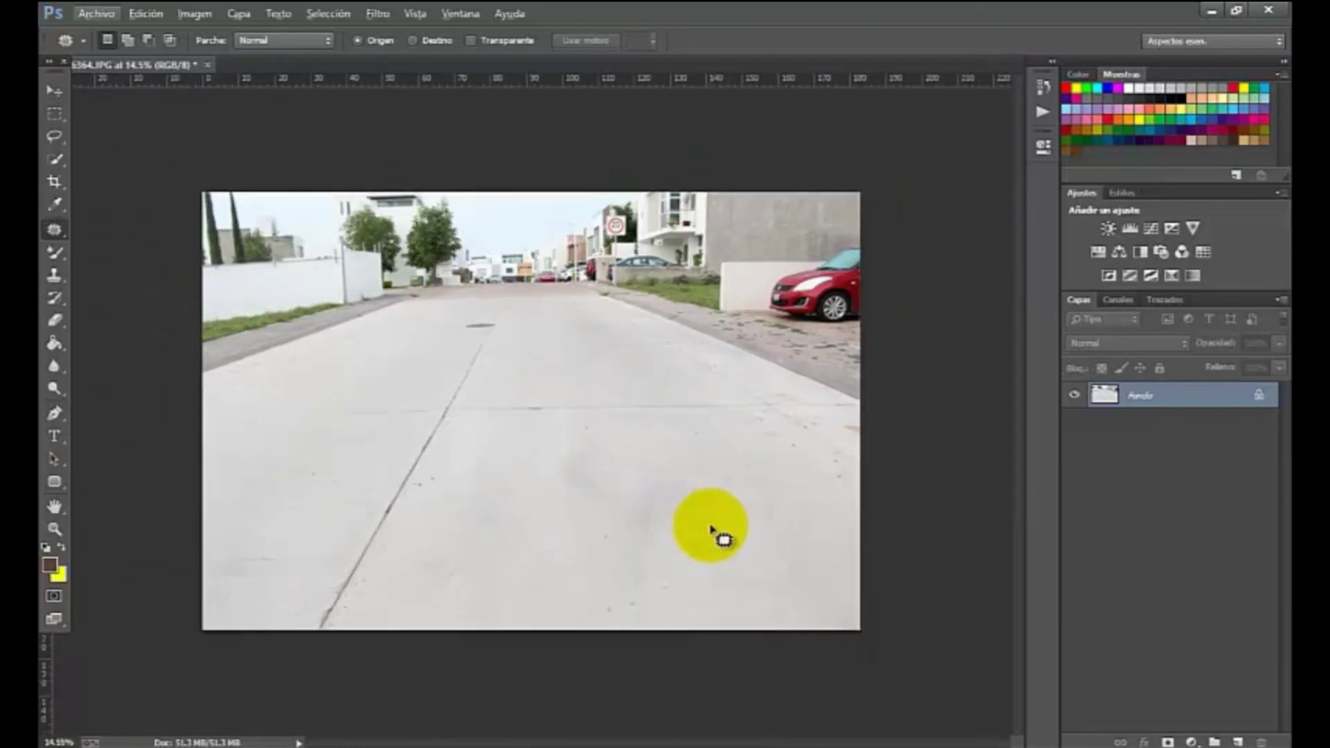
{"action": "left_click", "coordinate": [42, 94]}
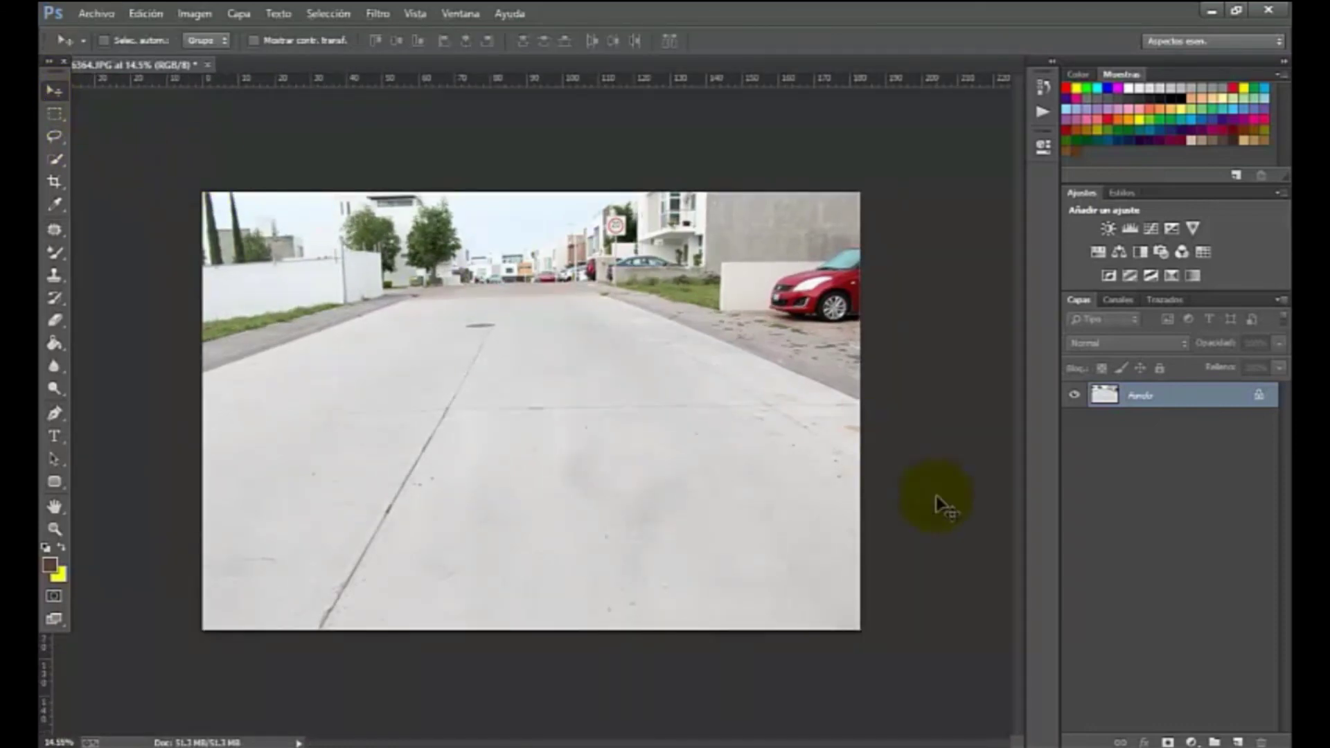